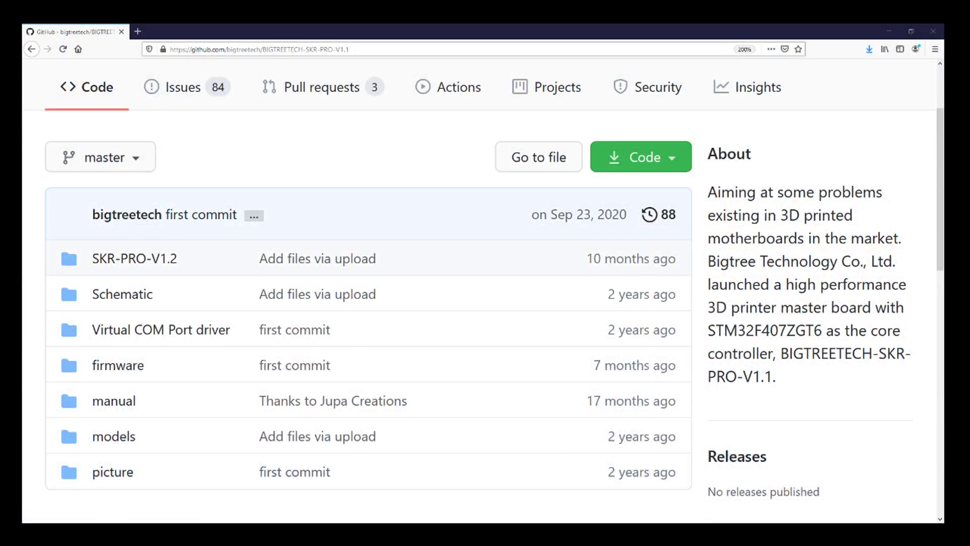
# Step: Browse the SKR-PRO-V1.2 and manual folders to open the SKR-PRO-V1.2-user manual.pdf file page
pyautogui.moveTo(349, 49); pyautogui.dragTo(306, 50)
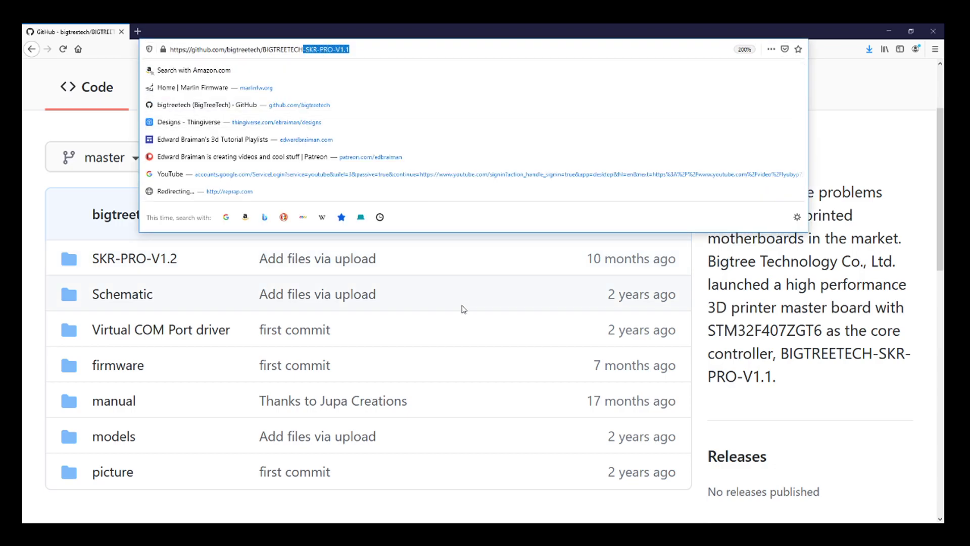
pyautogui.click(463, 309)
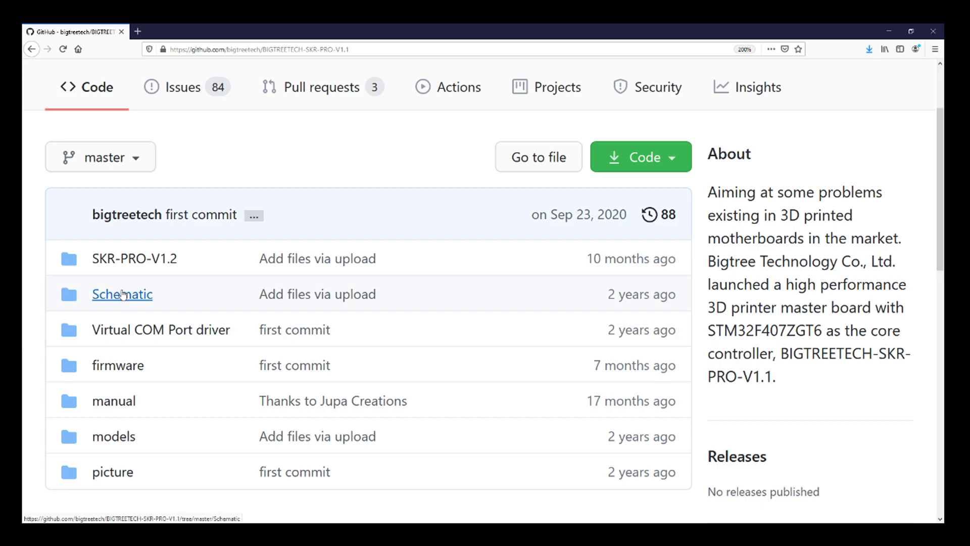
pyautogui.click(125, 268)
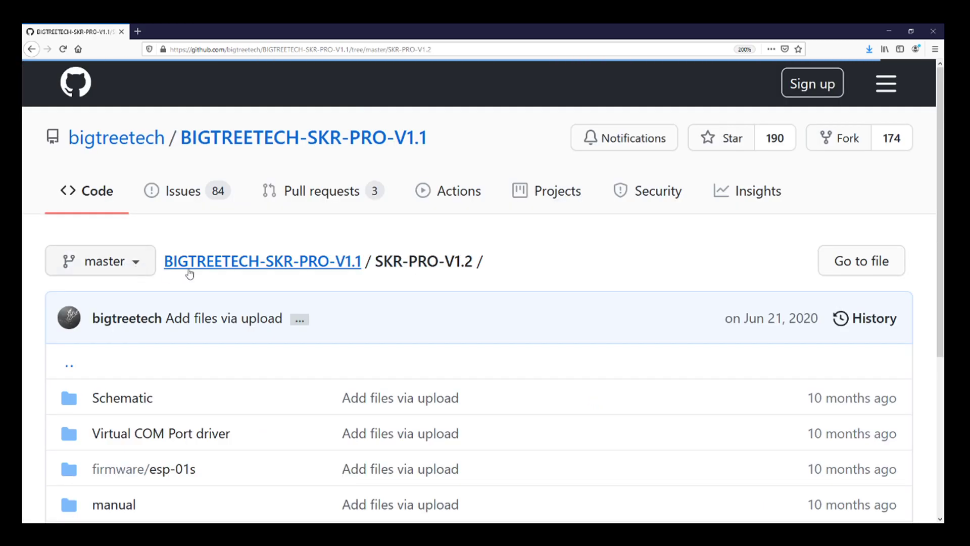
pyautogui.scroll(-4, 223, 364)
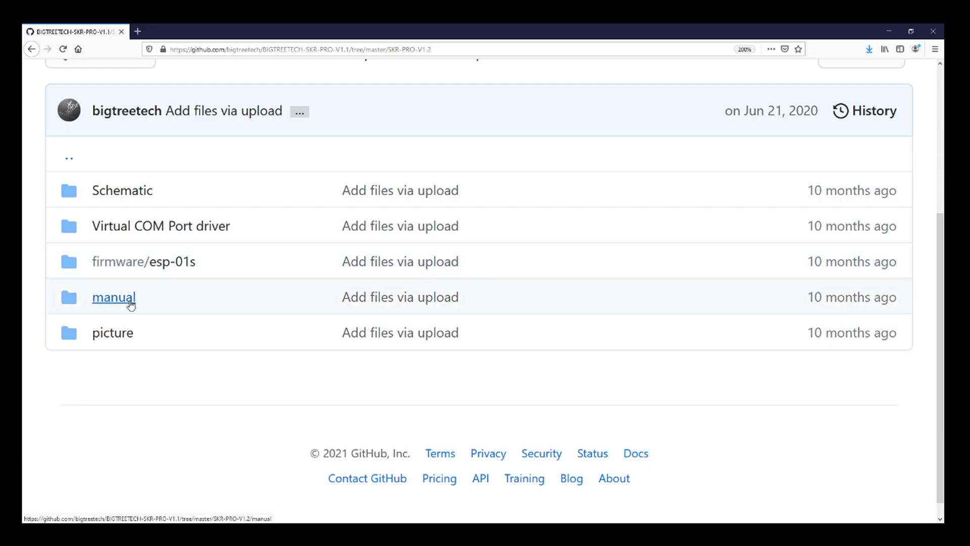
pyautogui.click(115, 297)
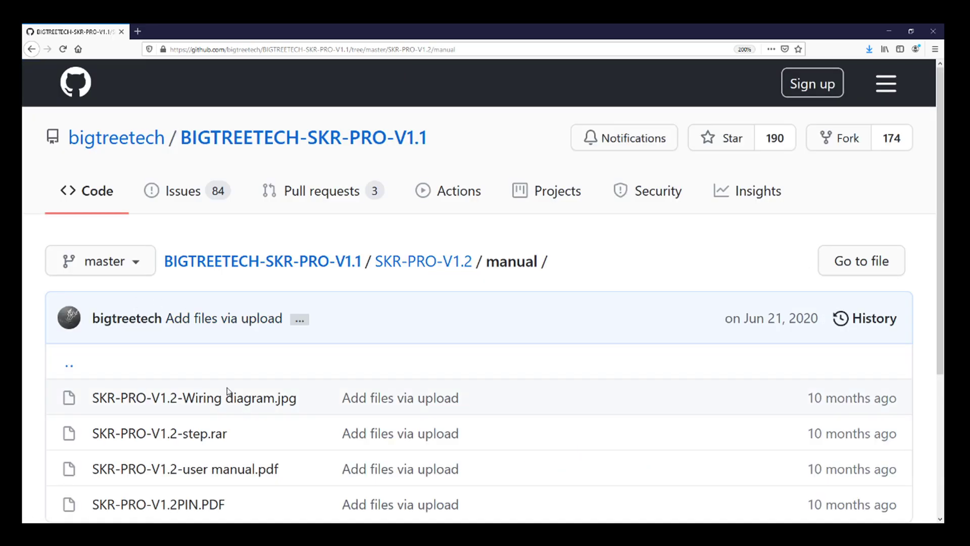
pyautogui.scroll(-4, 228, 389)
pyautogui.click(208, 279)
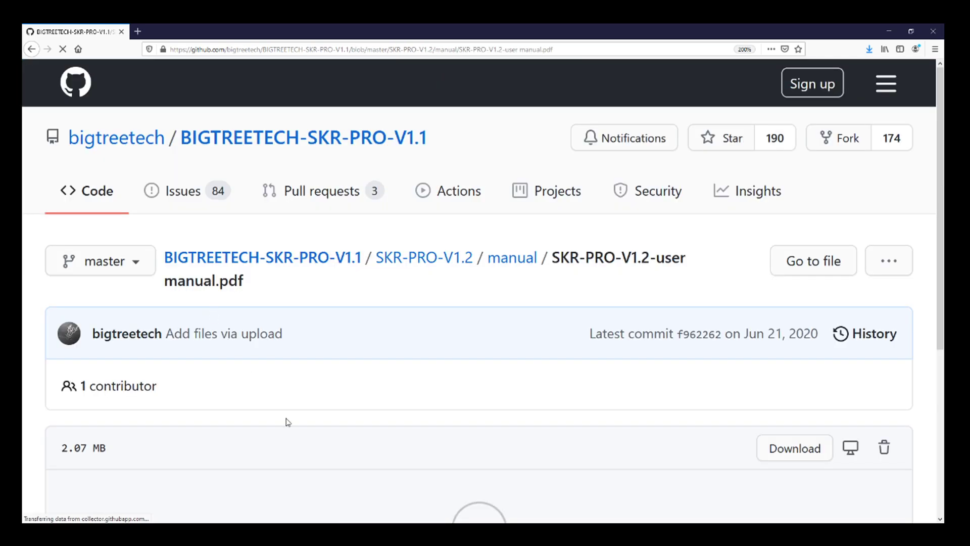
# Step: Scroll the PDF past the features, parameters and power sections to the Motherboard wiring diagram
pyautogui.scroll(-4, 288, 422)
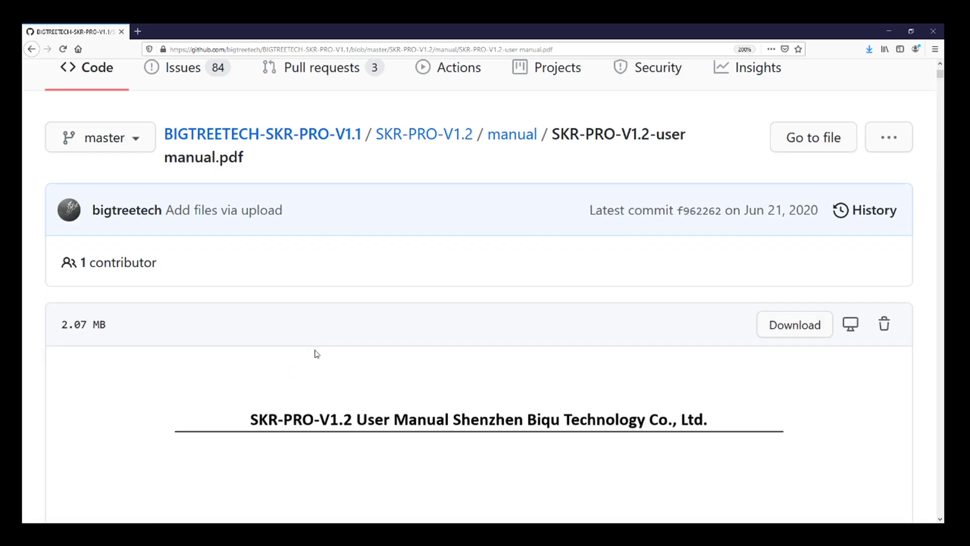
pyautogui.scroll(-5, 316, 352)
pyautogui.scroll(-15, 316, 352)
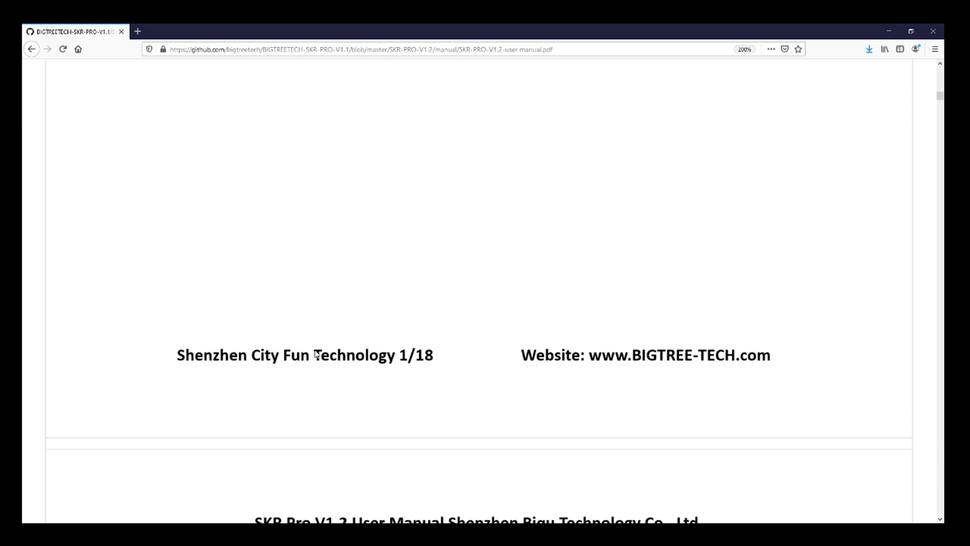
pyautogui.scroll(-18, 316, 352)
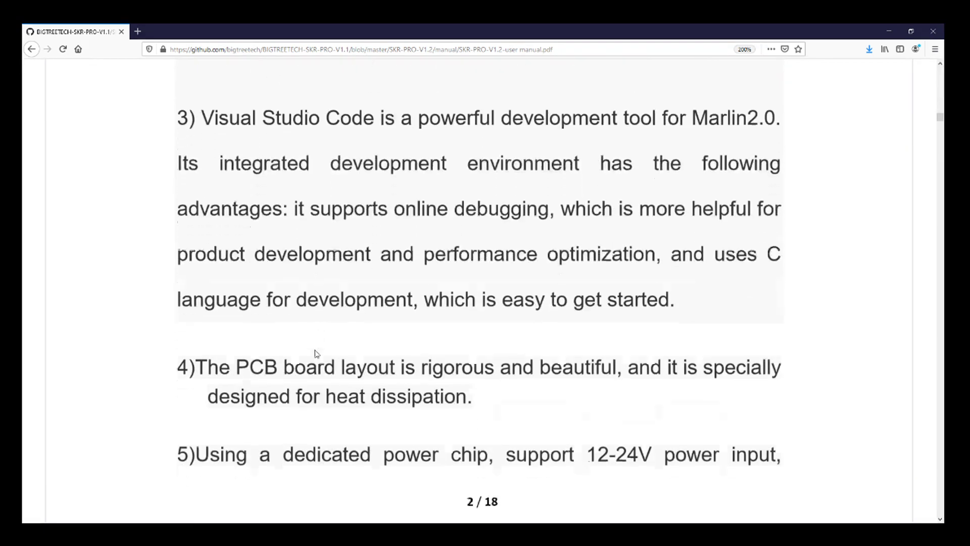
pyautogui.scroll(-20, 316, 352)
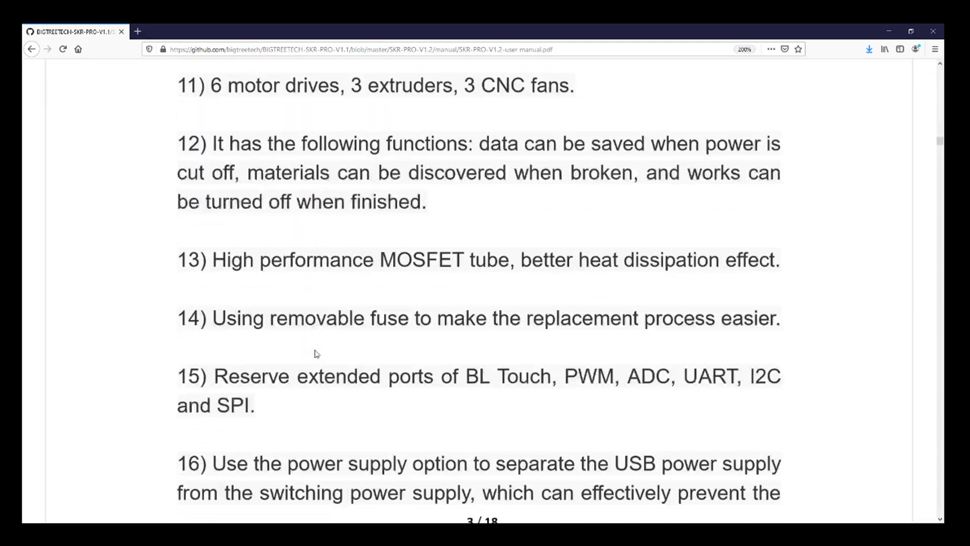
pyautogui.scroll(-20, 316, 352)
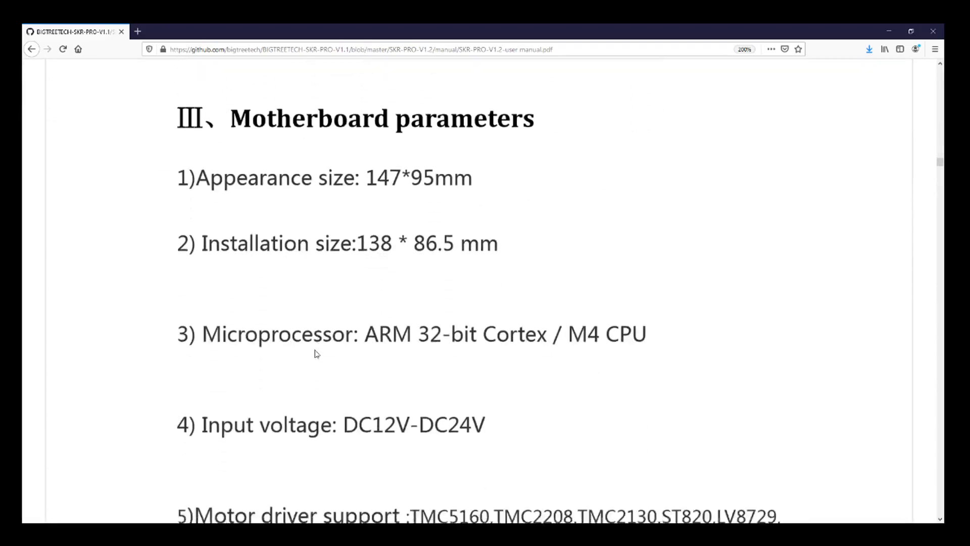
pyautogui.scroll(-20, 316, 352)
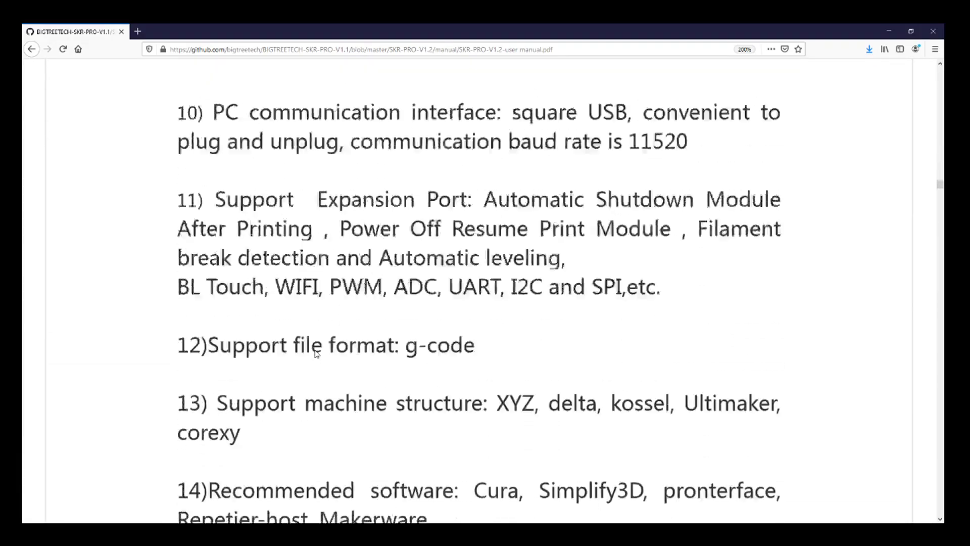
pyautogui.scroll(-20, 302, 385)
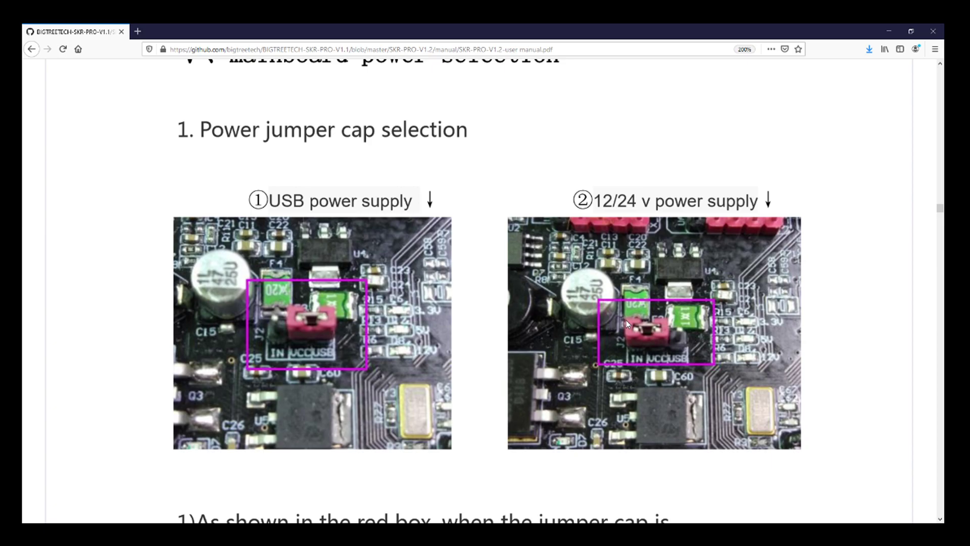
pyautogui.scroll(-15, 626, 319)
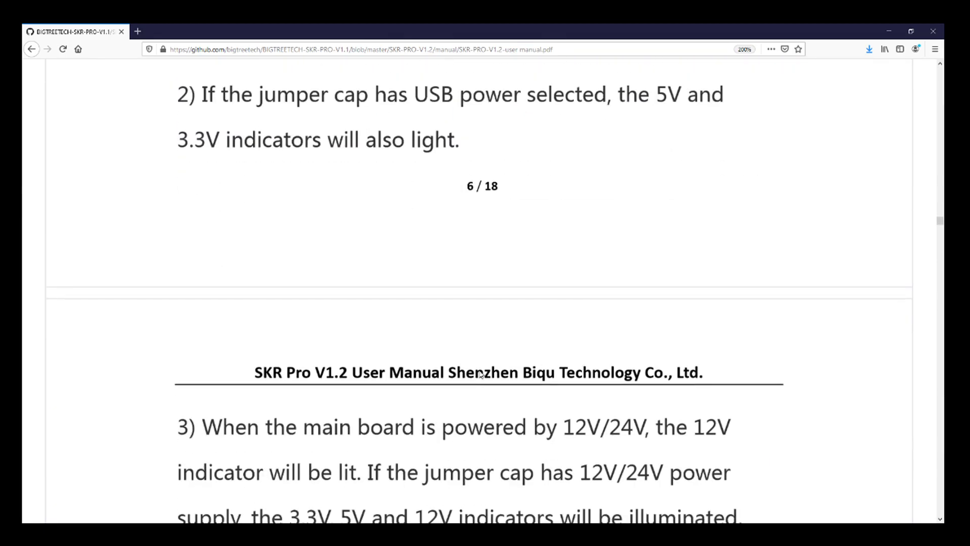
pyautogui.scroll(-15, 479, 371)
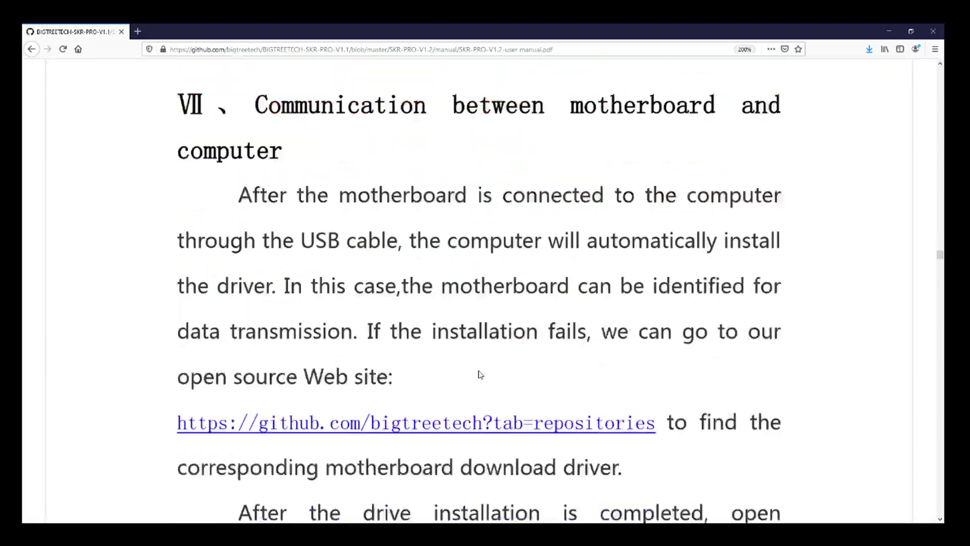
pyautogui.scroll(-15, 480, 374)
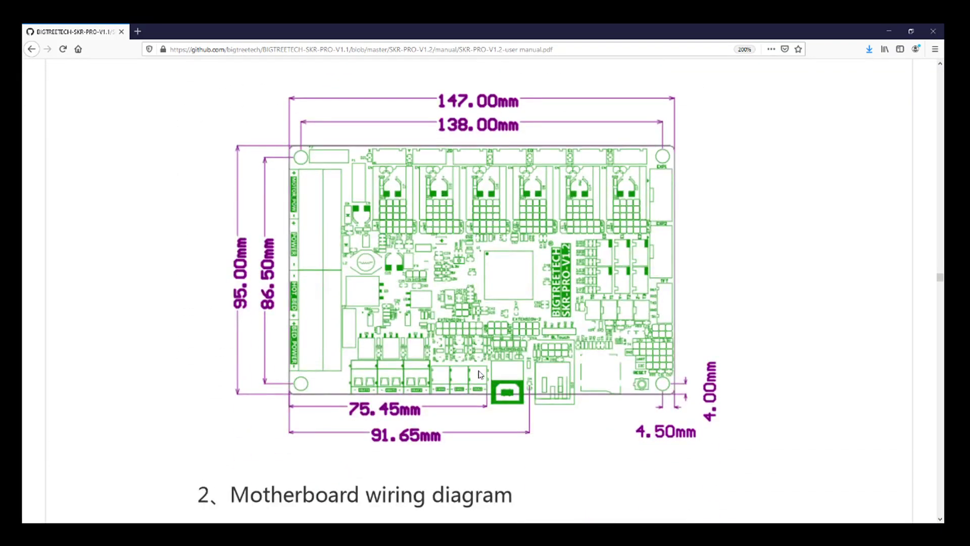
pyautogui.scroll(-3, 478, 371)
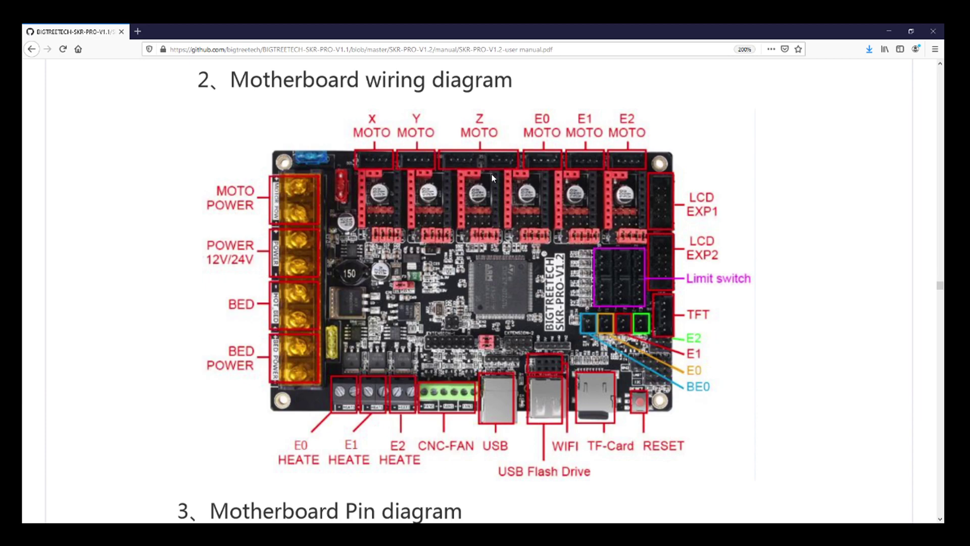
# Step: Review the pin diagram, then scroll down to section IX's UART mode jumper images
pyautogui.scroll(-10, 458, 268)
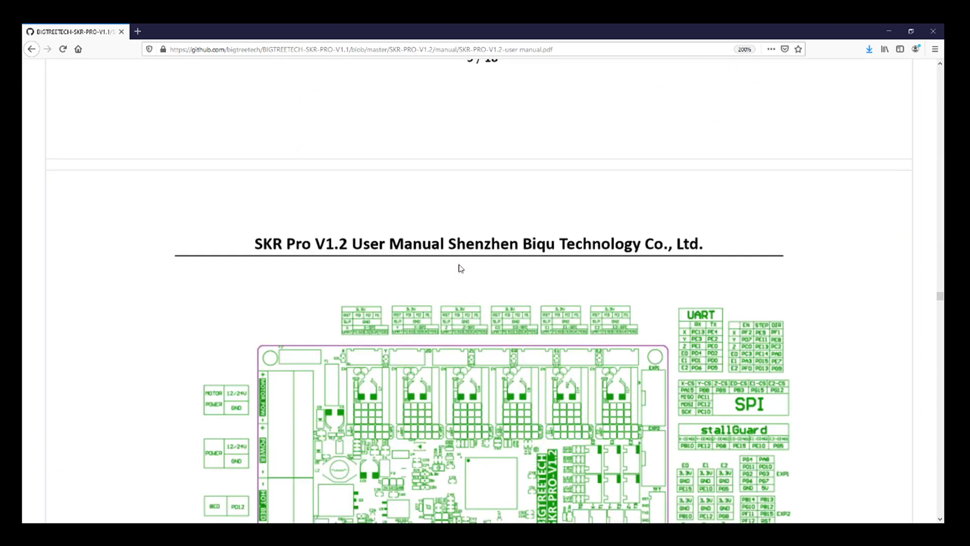
pyautogui.scroll(2, 460, 268)
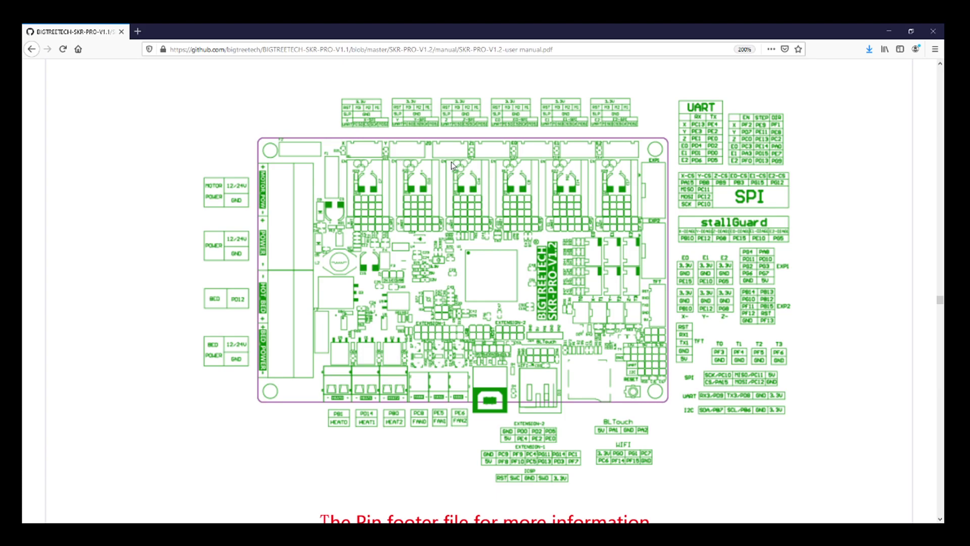
pyautogui.scroll(5, 449, 172)
pyautogui.scroll(4, 426, 201)
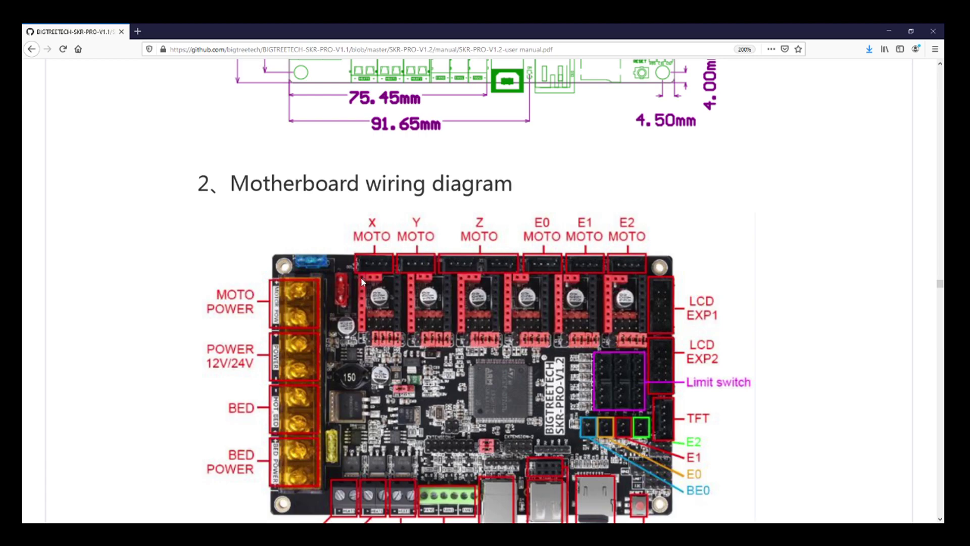
pyautogui.scroll(-15, 360, 277)
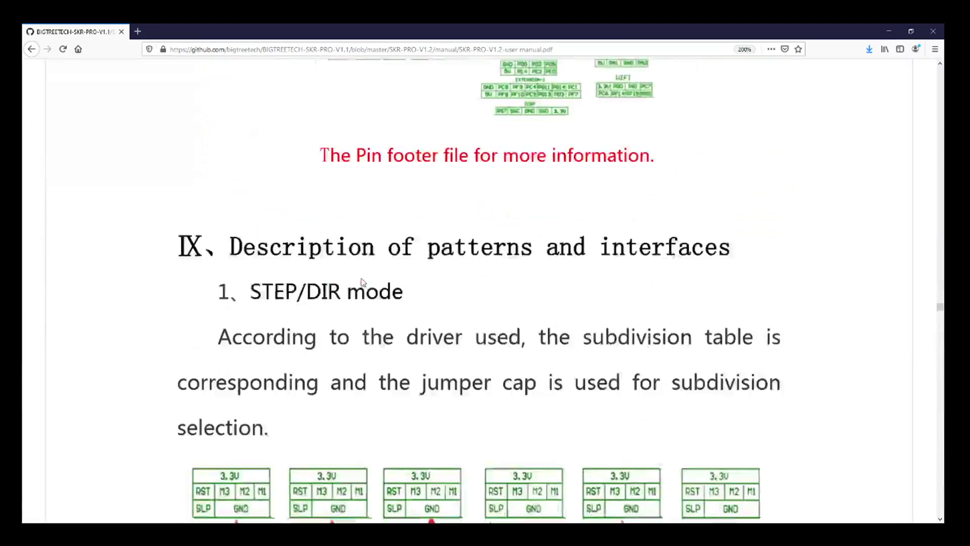
pyautogui.scroll(-6, 362, 282)
pyautogui.scroll(6, 362, 282)
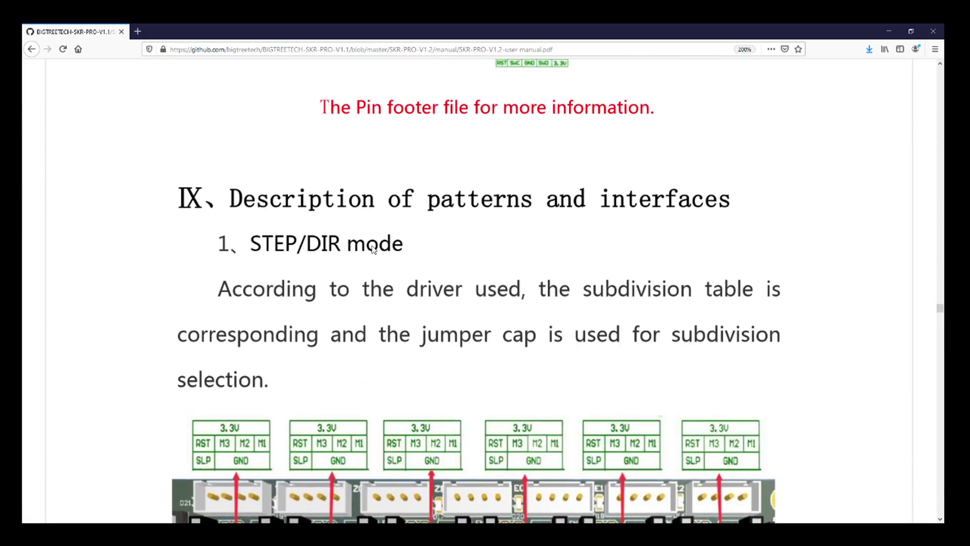
pyautogui.scroll(-10, 370, 329)
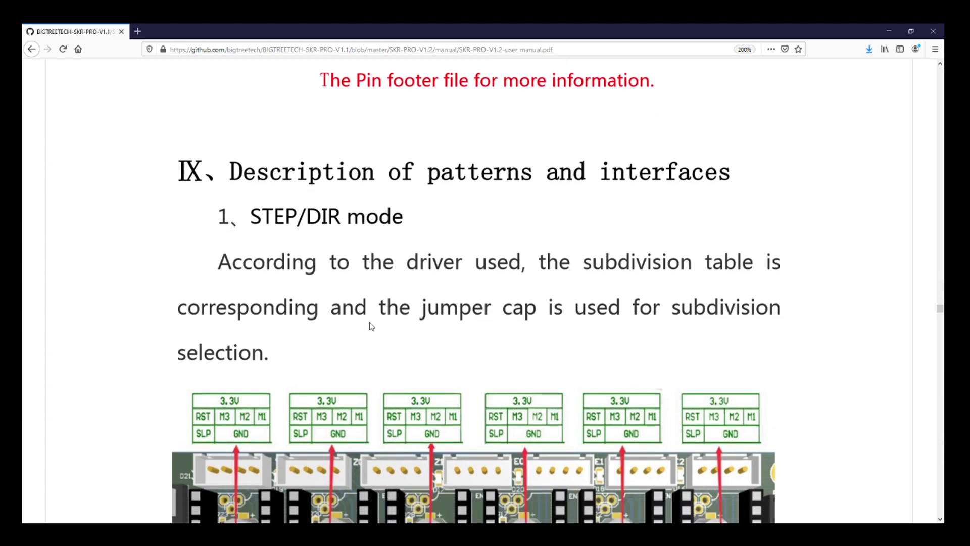
pyautogui.scroll(-12, 372, 329)
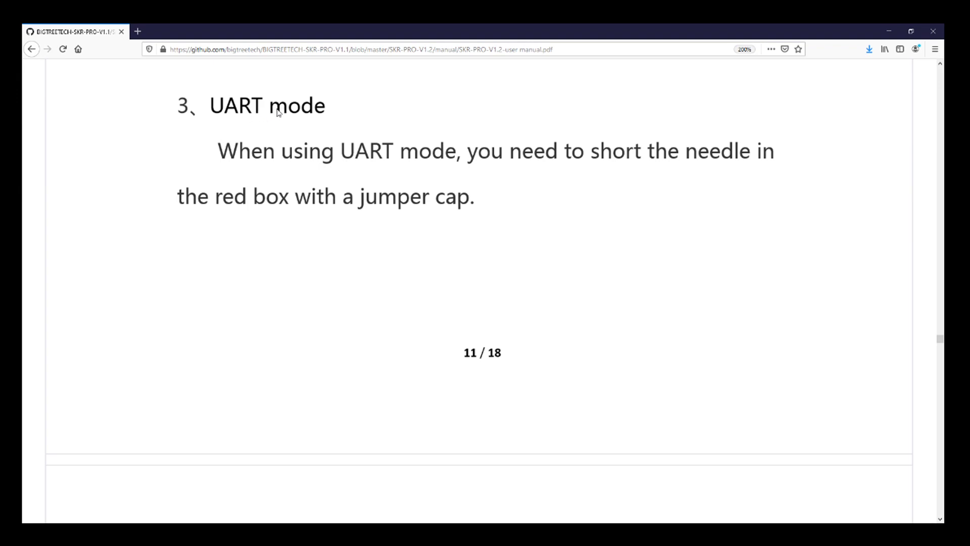
pyautogui.scroll(-12, 293, 241)
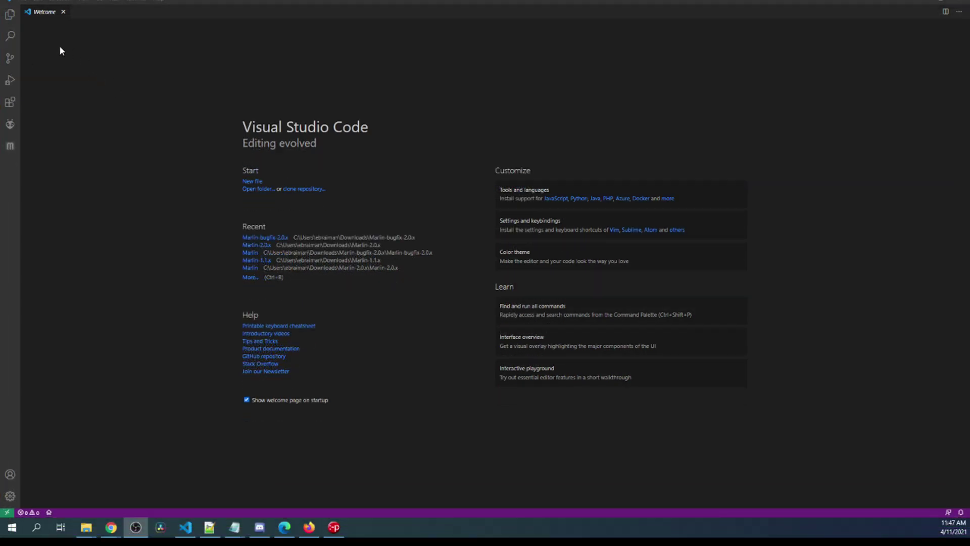
# Step: Open the Marlin-2.0.x project folder from Downloads as the workspace
pyautogui.click(10, 15)
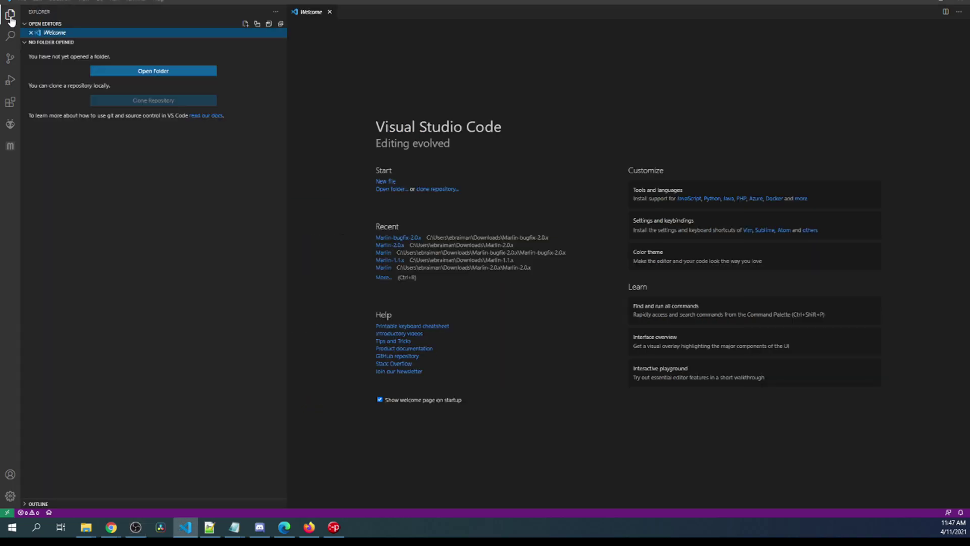
pyautogui.click(137, 74)
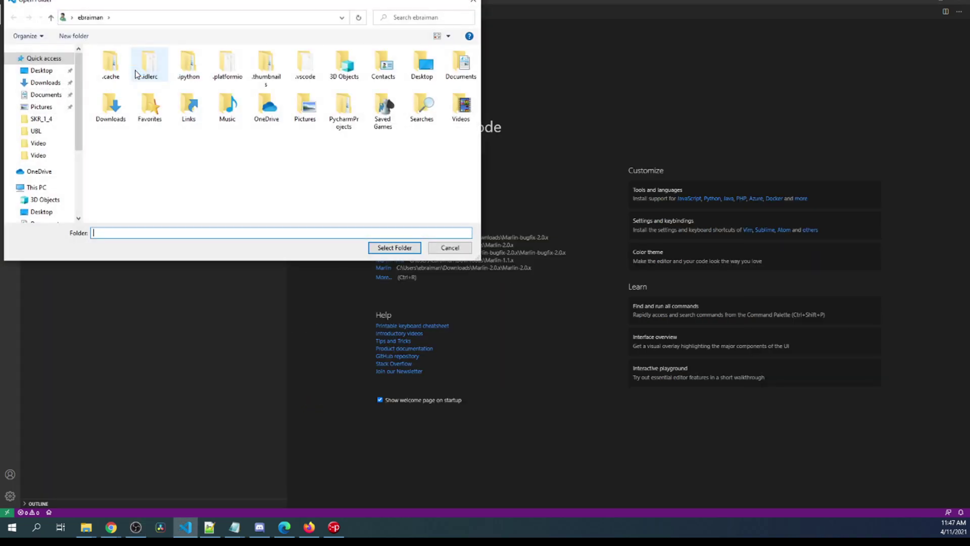
pyautogui.click(48, 82)
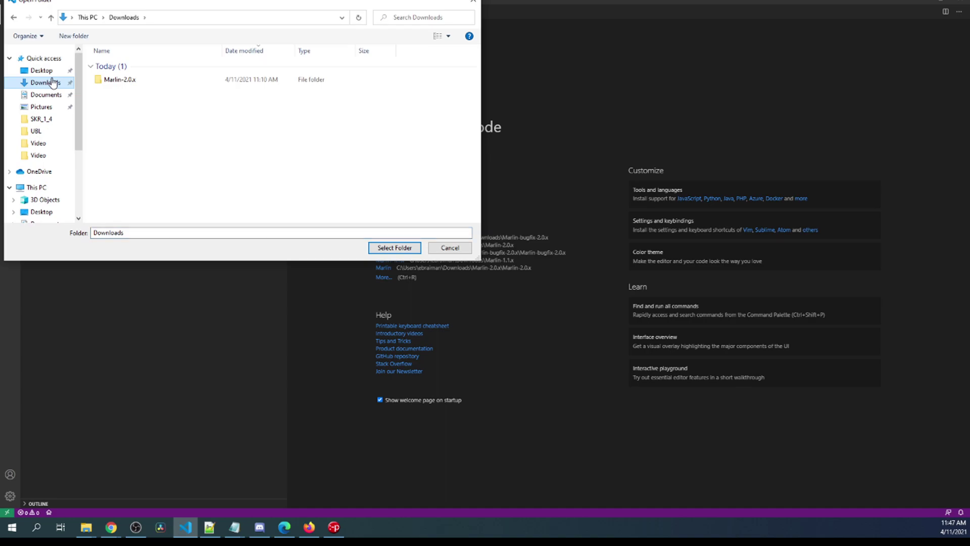
pyautogui.doubleClick(117, 81)
pyautogui.doubleClick(117, 66)
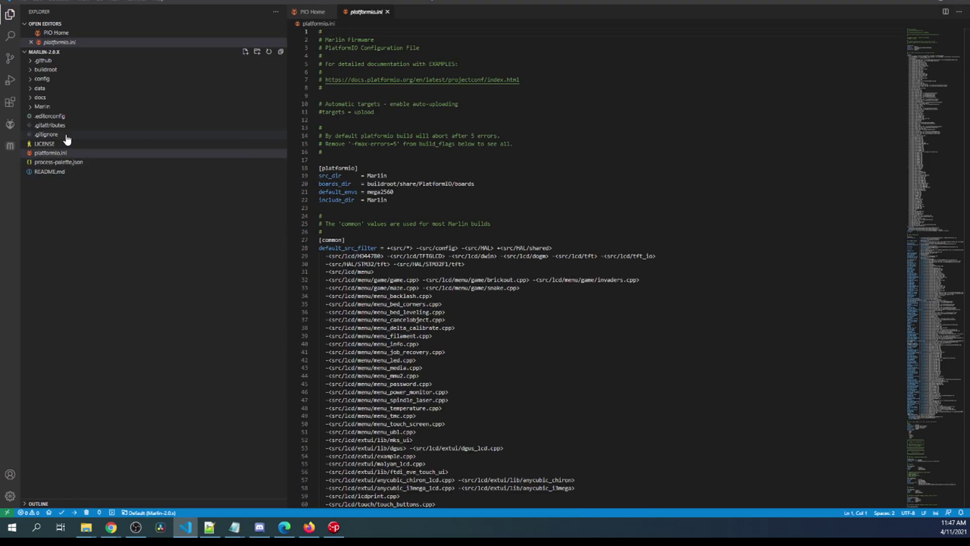
# Step: Expand Marlin > src > core in the Explorer and open boards.h
pyautogui.click(40, 106)
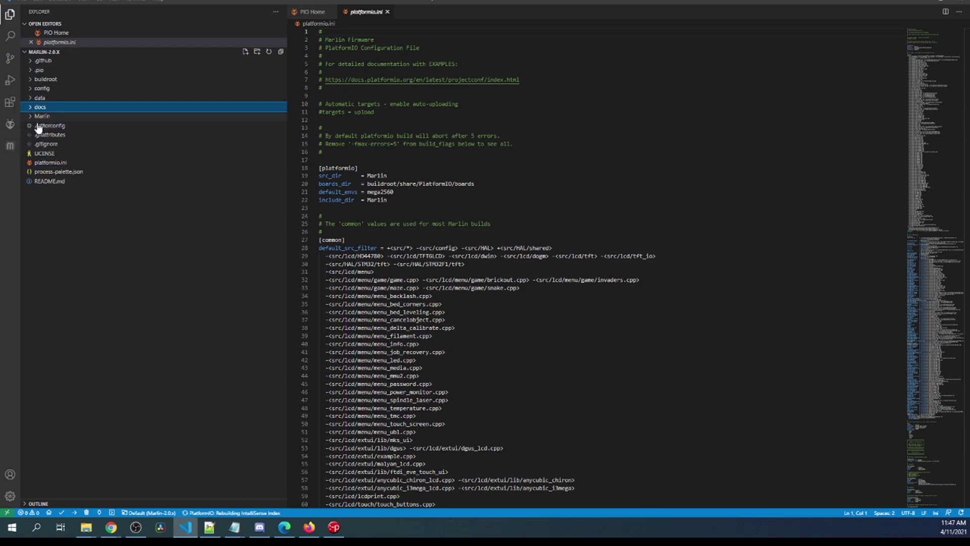
pyautogui.click(39, 116)
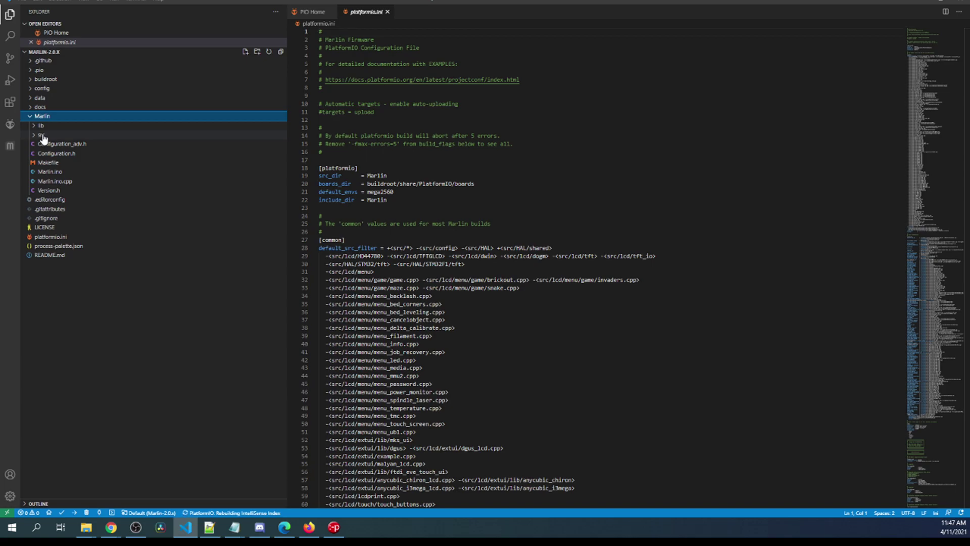
pyautogui.click(43, 135)
pyautogui.click(47, 144)
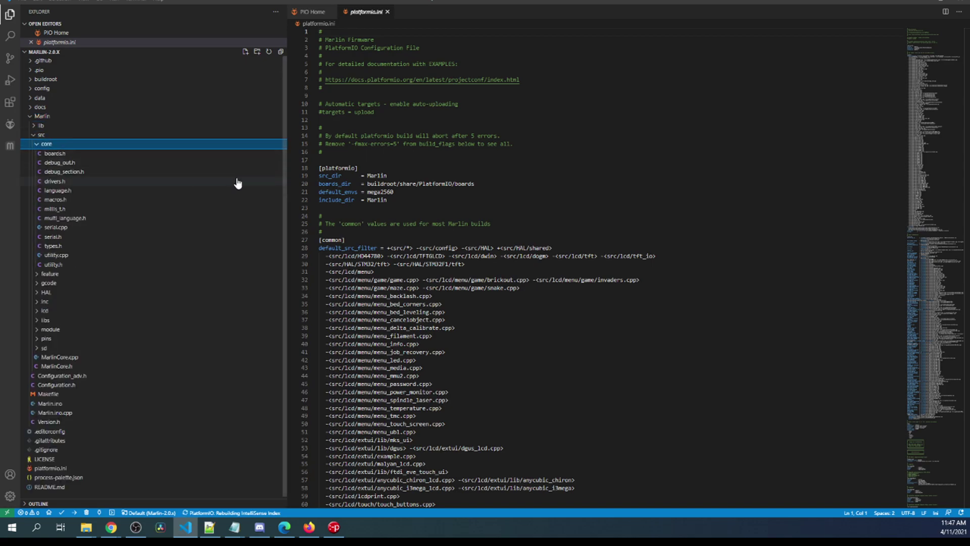
pyautogui.click(71, 154)
pyautogui.click(498, 216)
# Step: Search boards.h for 'SKR pro' and copy the BOARD_BTT_SKR_PRO_V1_2 board name
pyautogui.hotkey('ctrl', 'f')
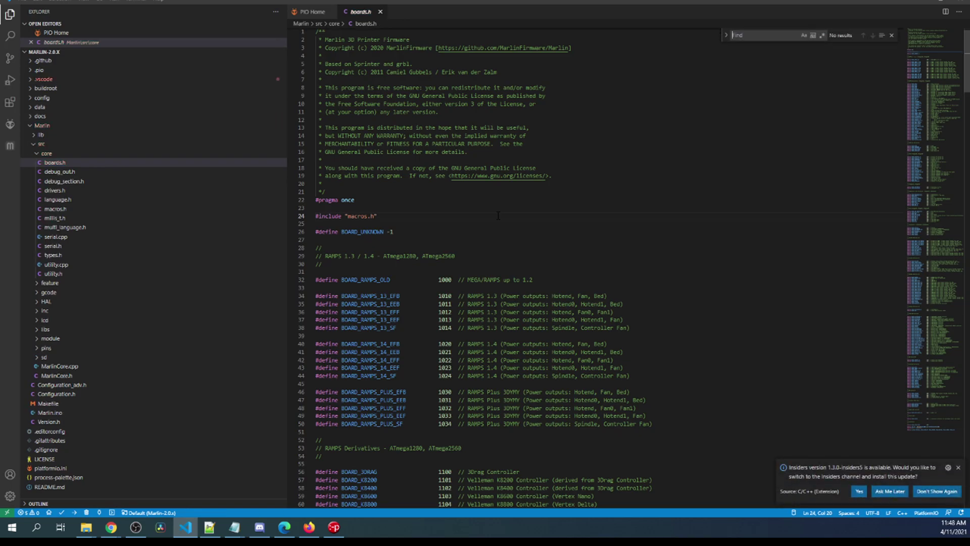
pyautogui.write('SKR_ pro')
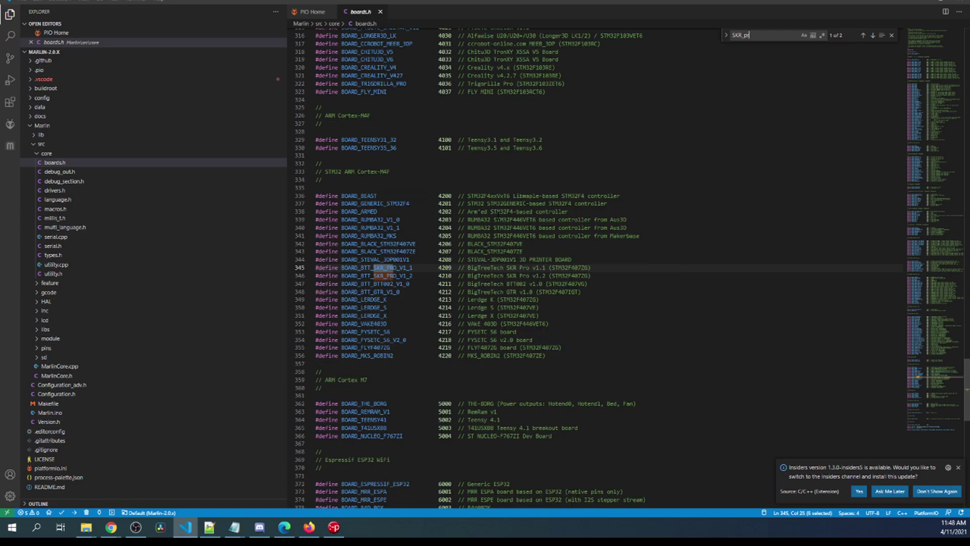
pyautogui.doubleClick(358, 276)
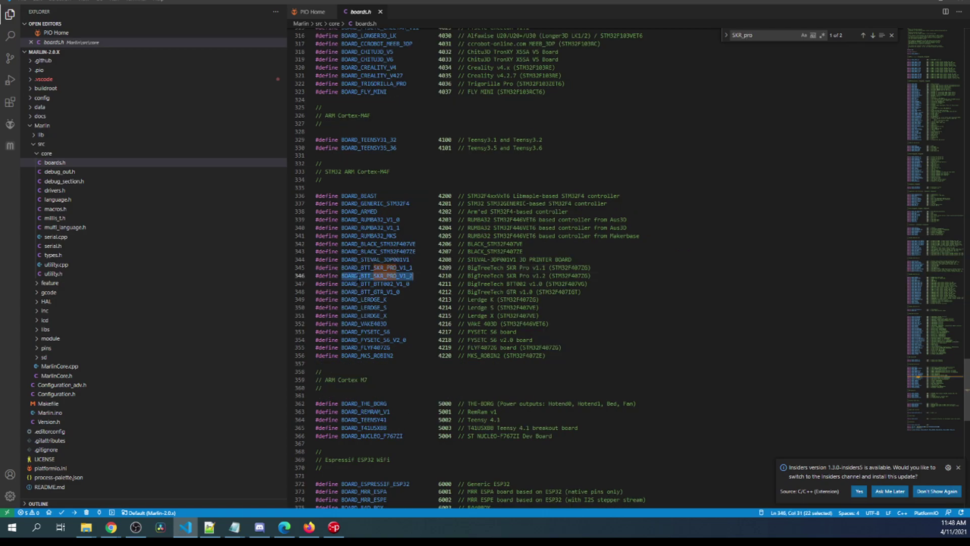
pyautogui.rightClick(358, 277)
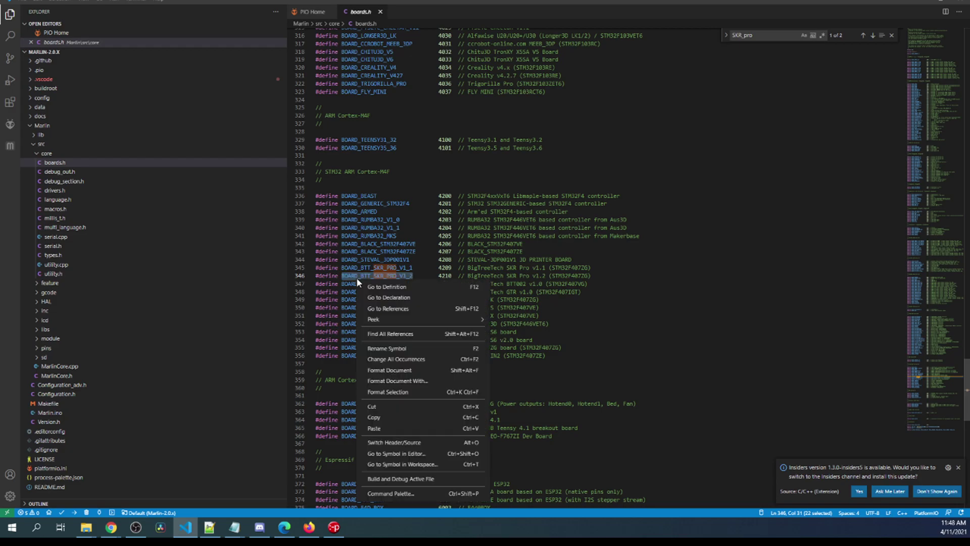
pyautogui.click(372, 414)
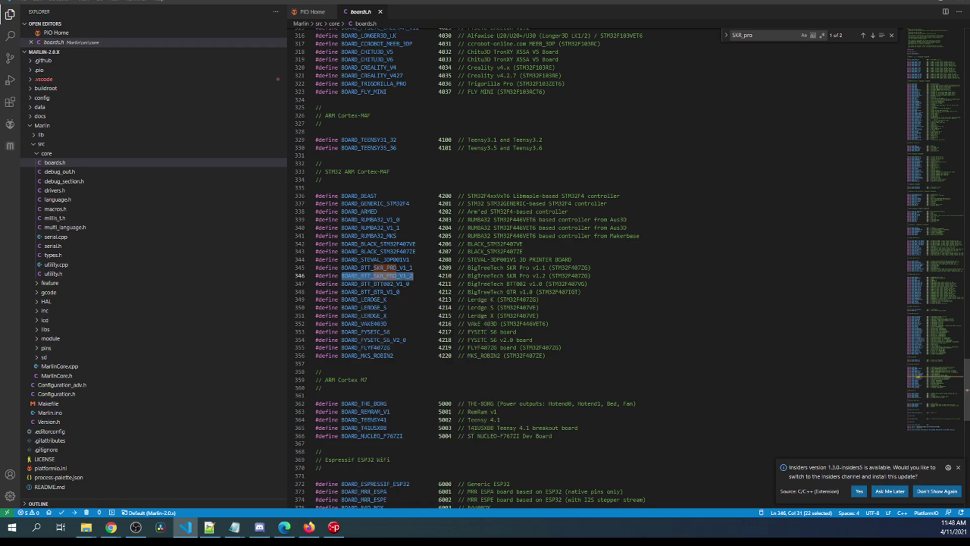
# Step: Close boards.h and collapse the core and src folders
pyautogui.click(380, 12)
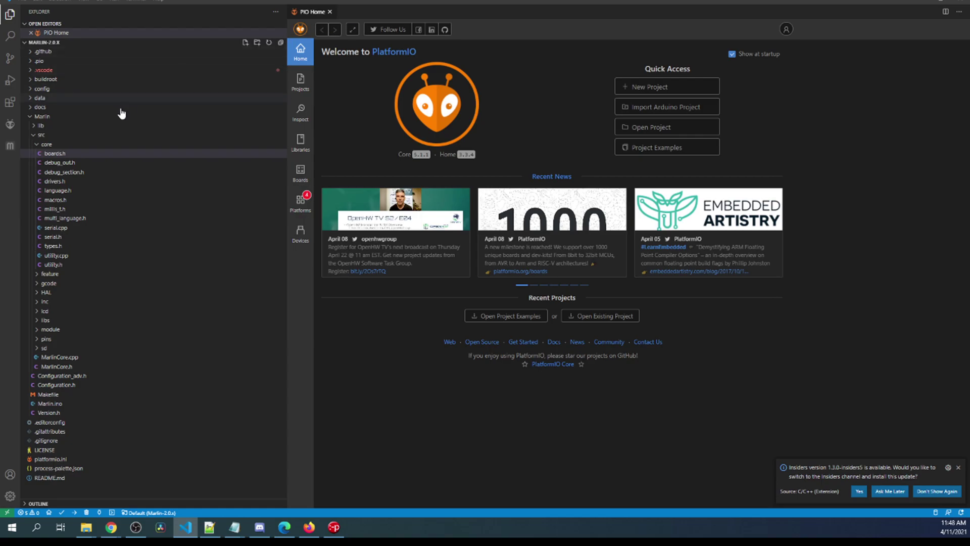
pyautogui.click(38, 145)
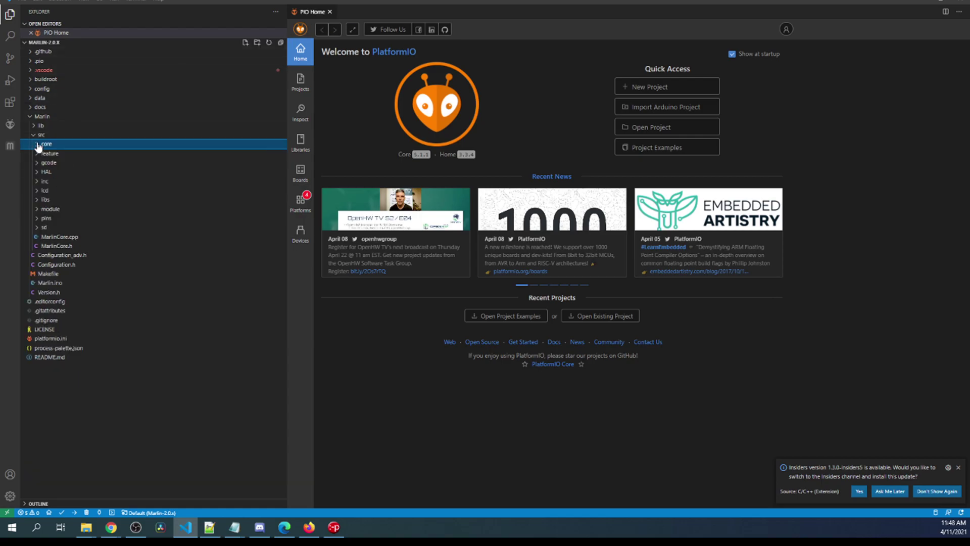
pyautogui.click(34, 134)
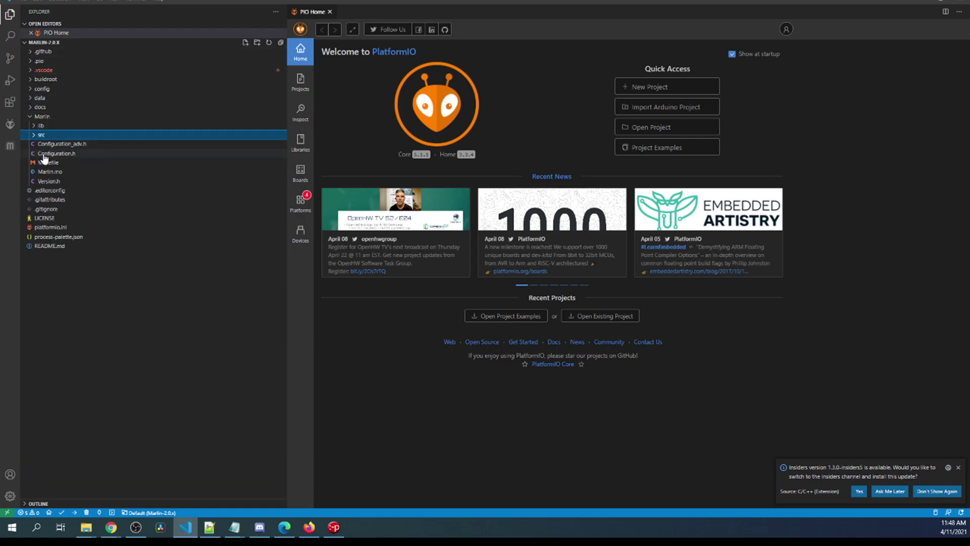
# Step: In Configuration.h, replace MOTHERBOARD value BOARD_RAMPS_14_EFB with the pasted BOARD_BTT_SKR_PRO_V1_2
pyautogui.click(45, 155)
pyautogui.click(485, 264)
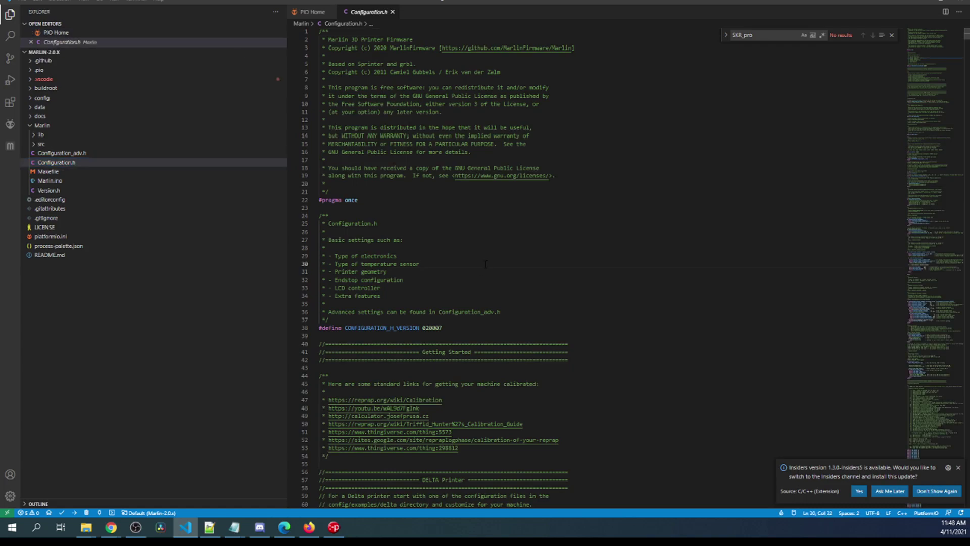
pyautogui.hotkey('ctrl', 'f')
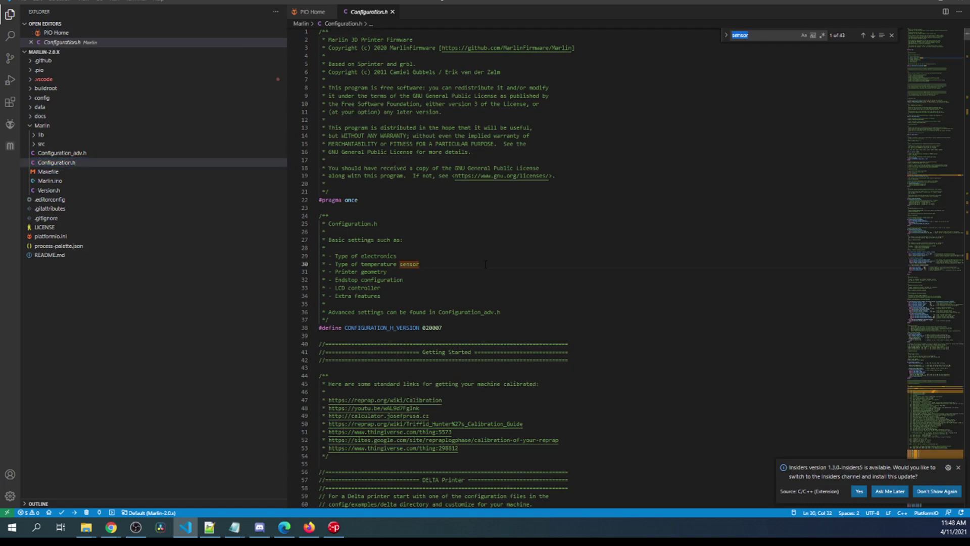
pyautogui.write('mo')
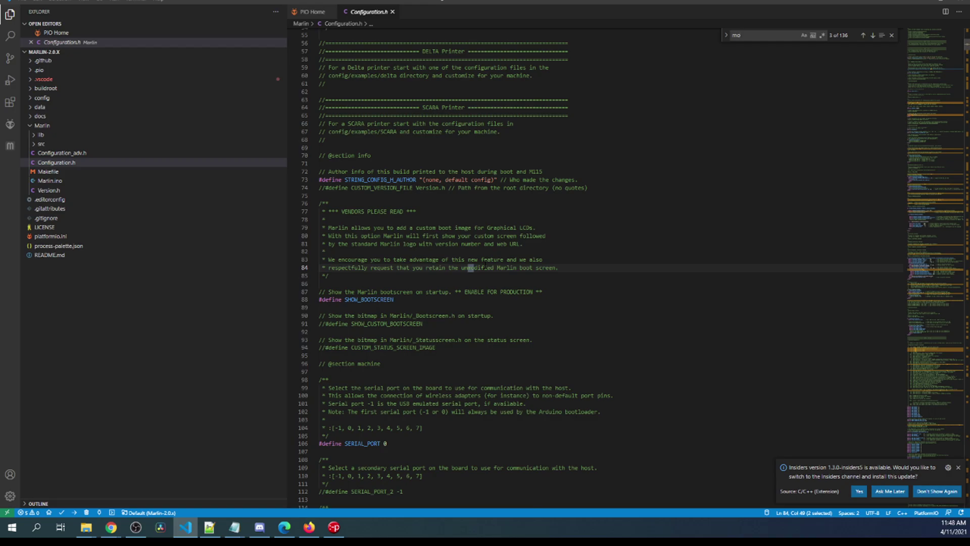
pyautogui.write('ther')
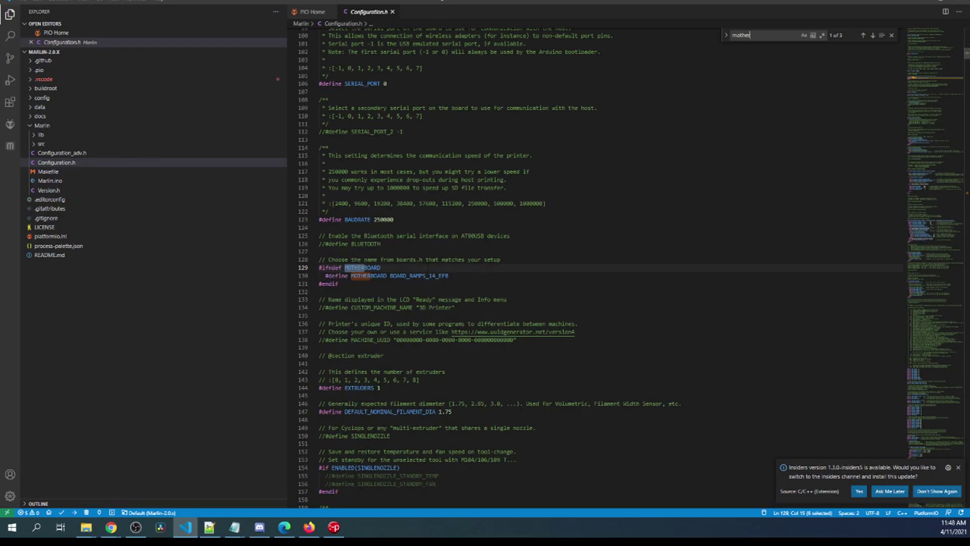
pyautogui.doubleClick(419, 276)
pyautogui.rightClick(420, 277)
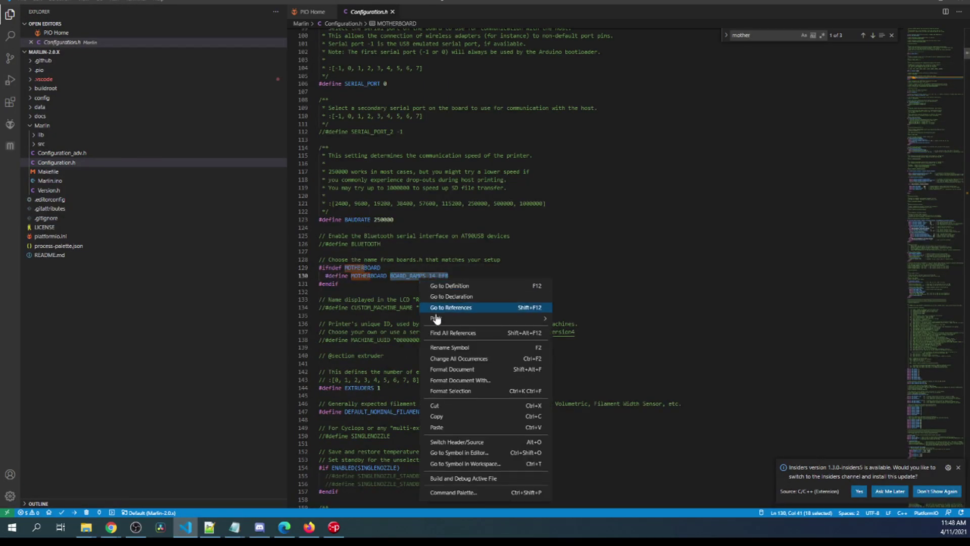
pyautogui.click(436, 428)
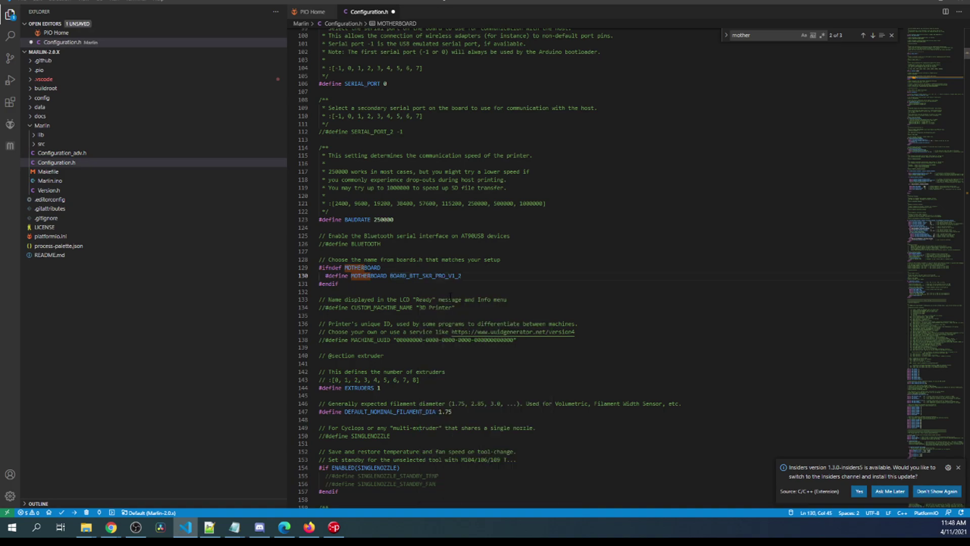
# Step: Set SERIAL_PORT to -1 and search the file for 'a4988'
pyautogui.click(392, 84)
pyautogui.hotkey('ctrl', 'a')
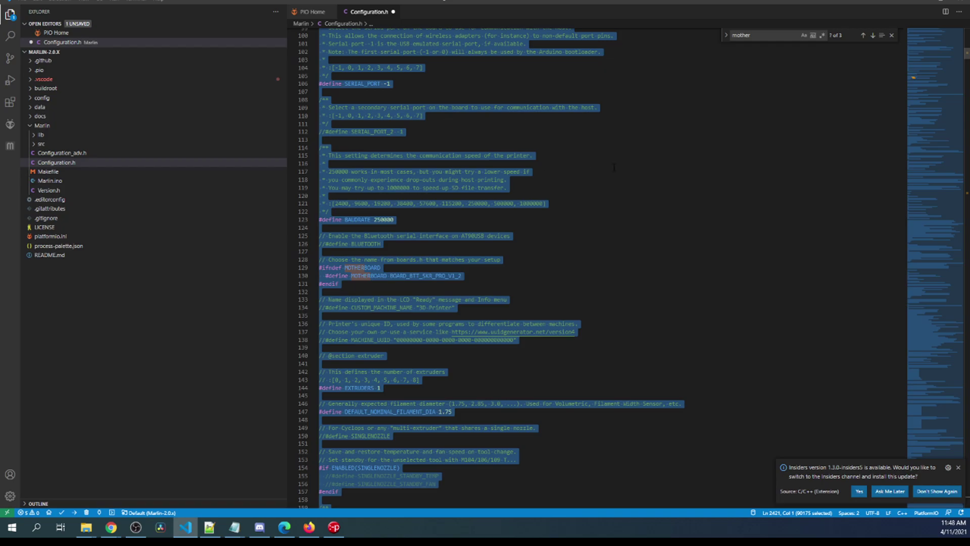
pyautogui.click(615, 166)
pyautogui.hotkey('ctrl', 'f')
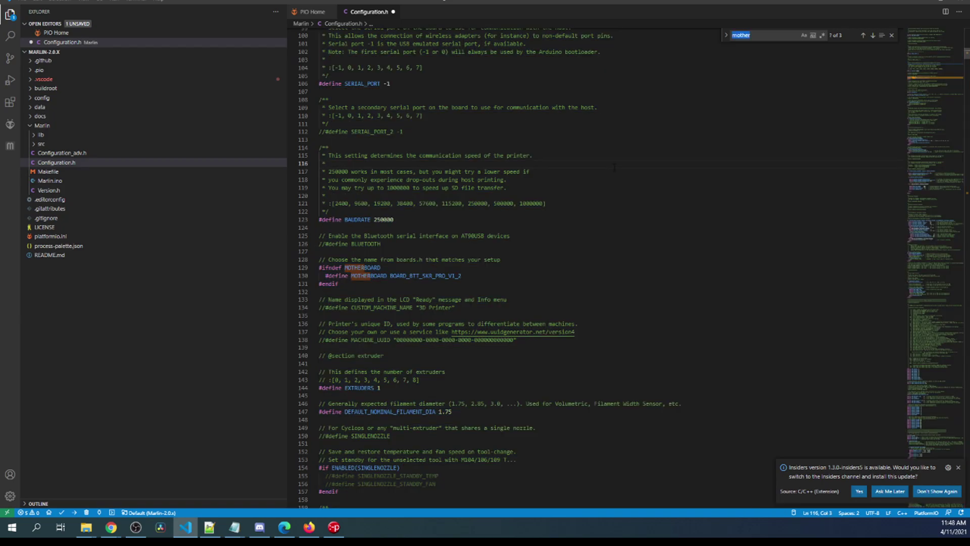
pyautogui.write('a4988')
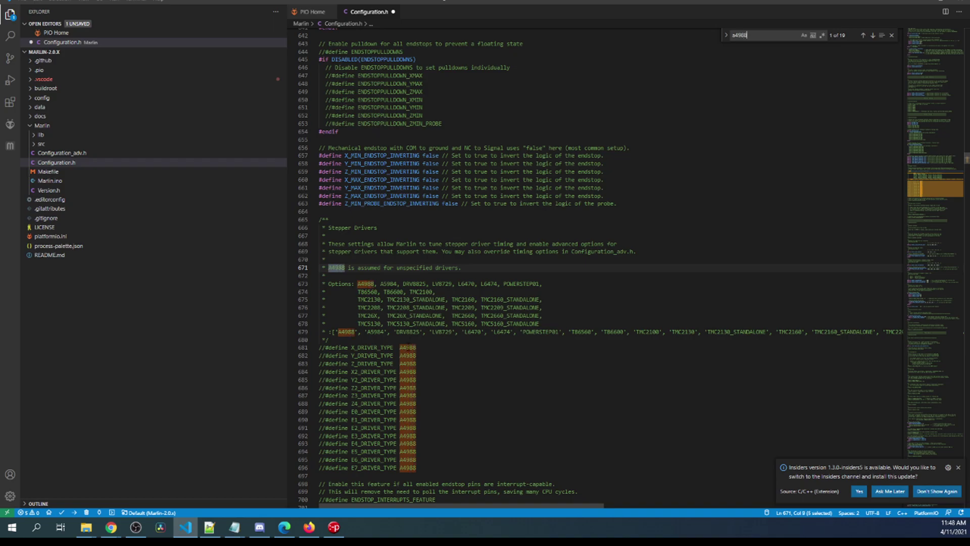
# Step: Uncomment X_DRIVER_TYPE and change its value from A4988 to TMC2208
pyautogui.press('Return')
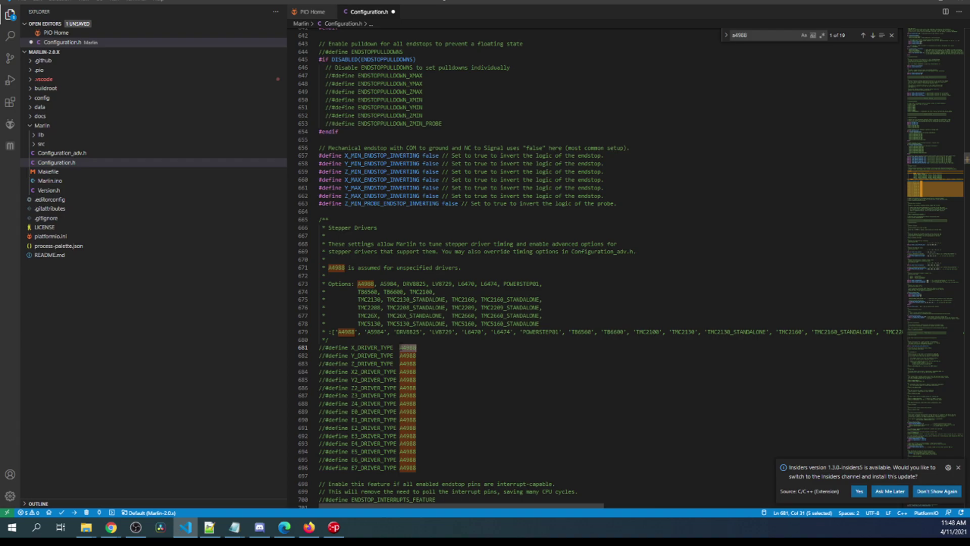
pyautogui.hotkey('ctrl', '/')
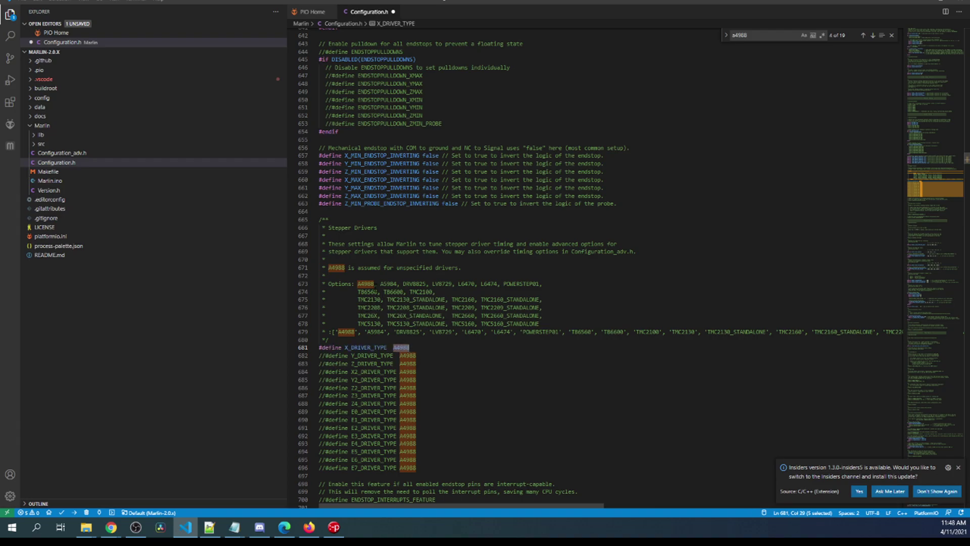
pyautogui.moveTo(540, 324); pyautogui.dragTo(306, 292)
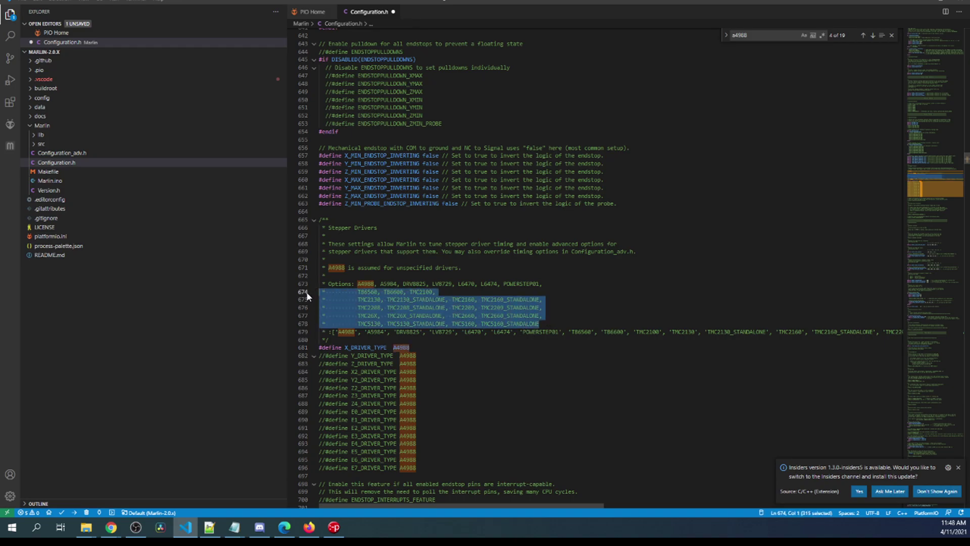
pyautogui.doubleClick(366, 308)
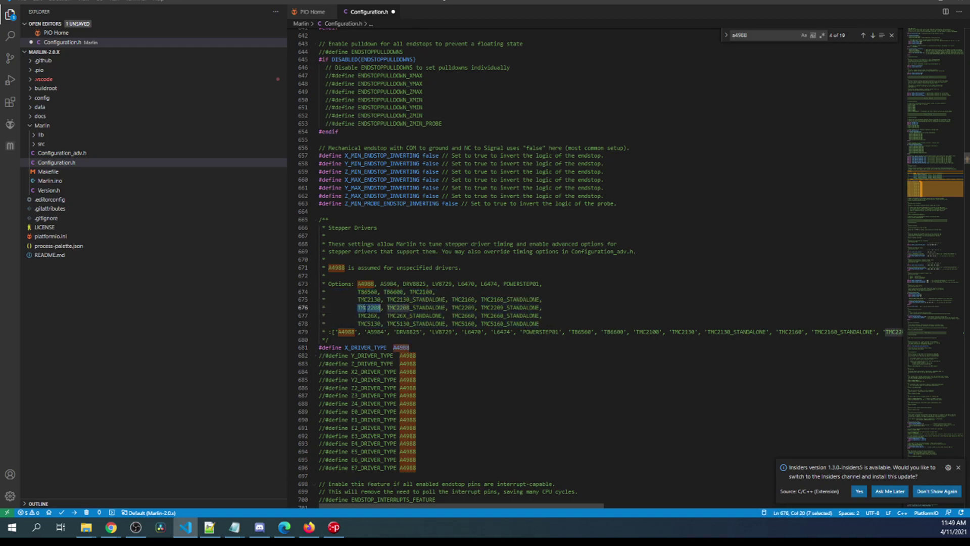
pyautogui.rightClick(369, 308)
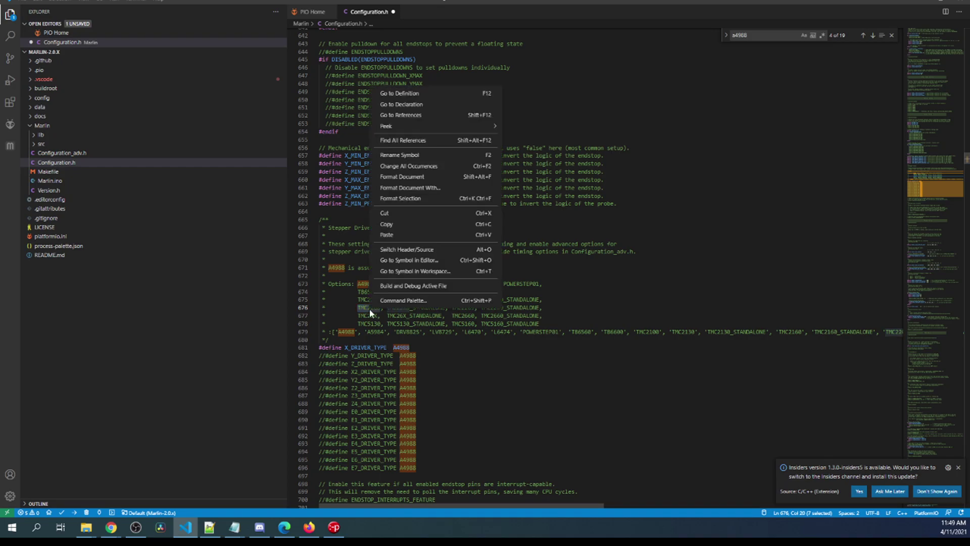
pyautogui.click(387, 224)
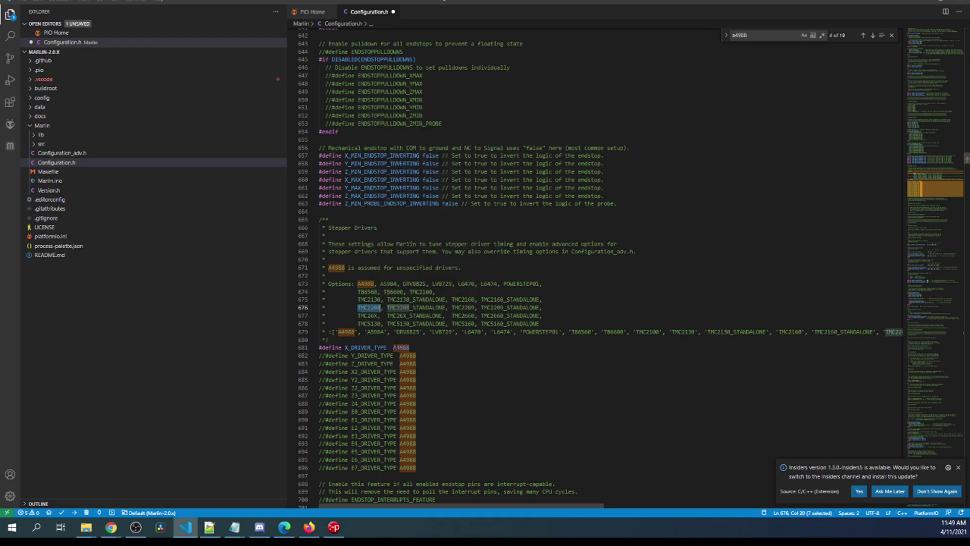
pyautogui.doubleClick(401, 347)
pyautogui.rightClick(399, 346)
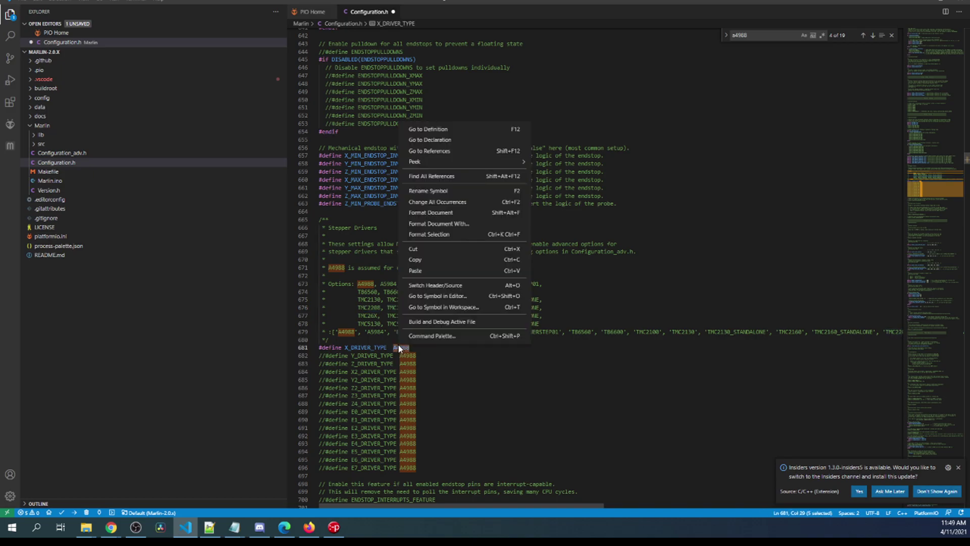
pyautogui.click(432, 276)
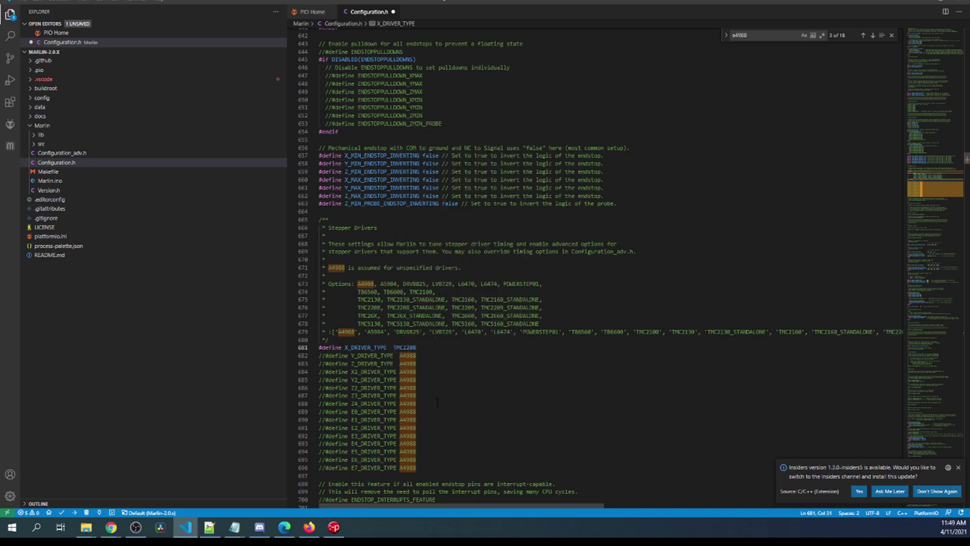
# Step: Scroll down and select the DEFAULT_AXIS_STEPS_PER_UNIT setting name
pyautogui.scroll(-15, 437, 402)
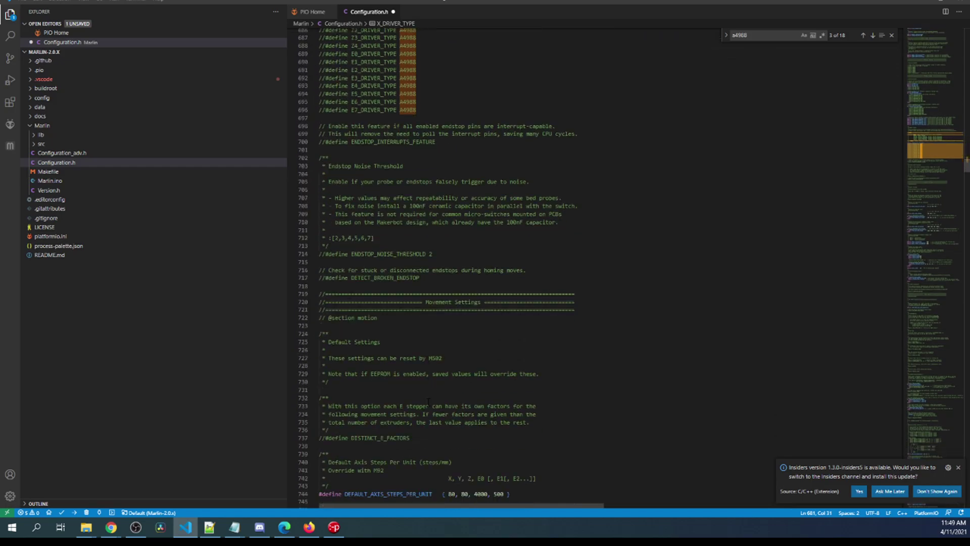
pyautogui.scroll(-5, 428, 401)
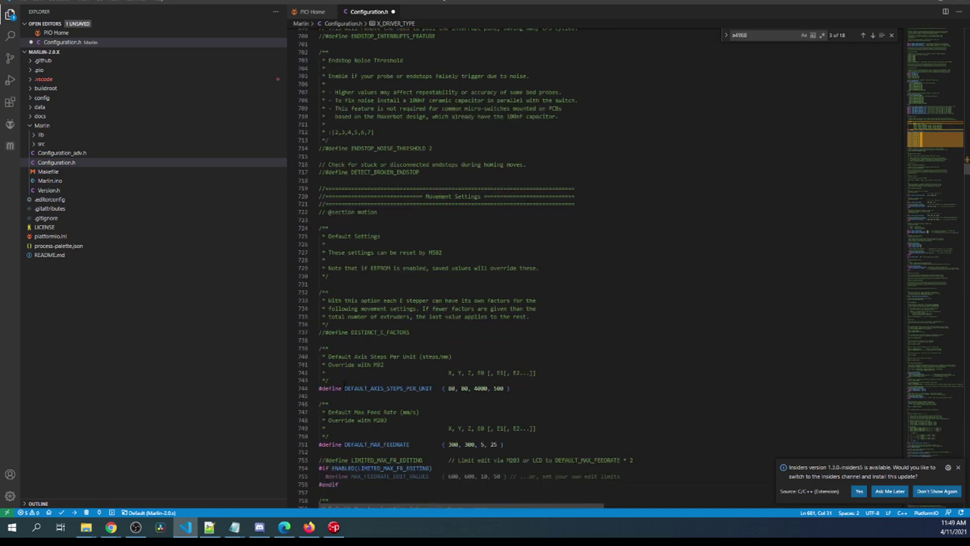
pyautogui.moveTo(344, 388); pyautogui.dragTo(432, 388)
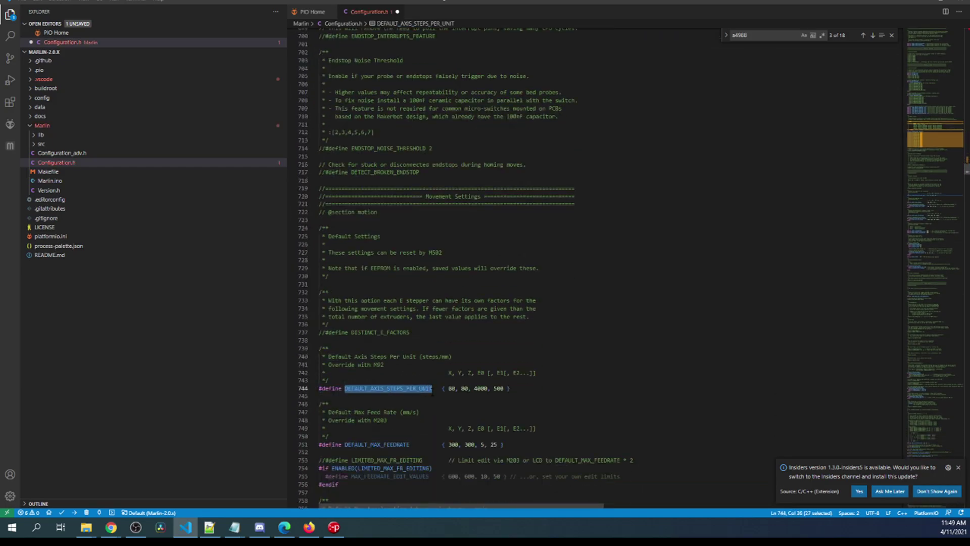
# Step: In Configuration_adv.h, search '800' to locate and select the X_MICROSTEPS value 16
pyautogui.click(59, 153)
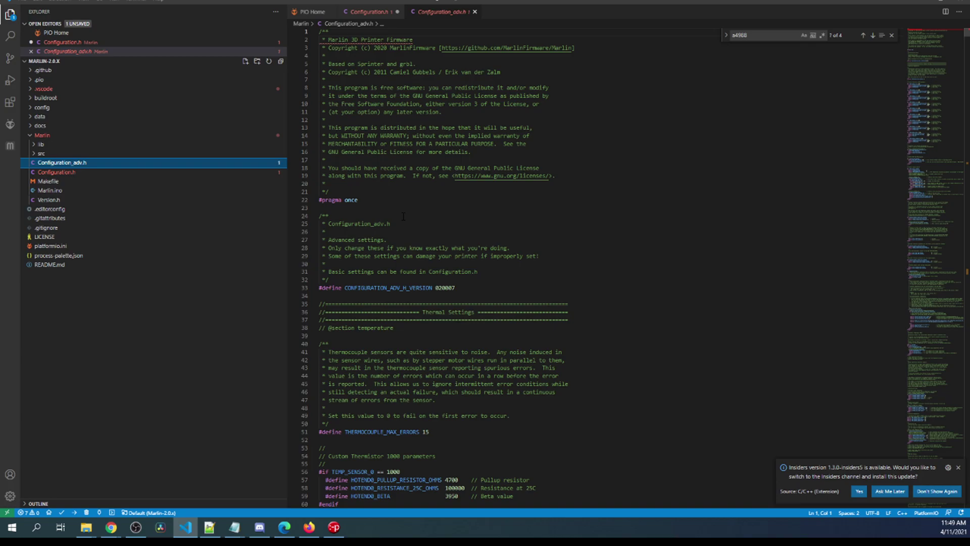
pyautogui.hotkey('ctrl', 'f')
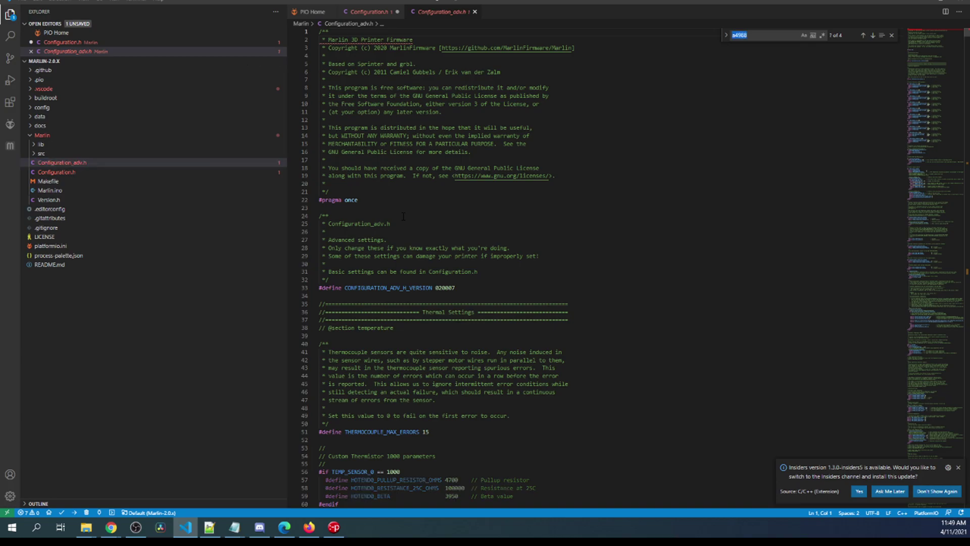
pyautogui.write('800')
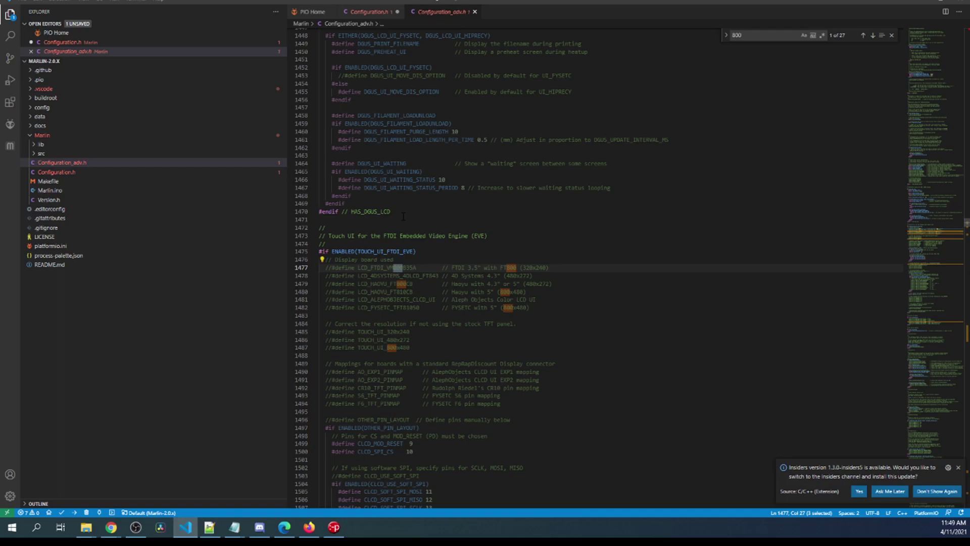
pyautogui.press('Return')
pyautogui.press('Return')
pyautogui.press('Return')
pyautogui.press('Return')
pyautogui.press('Return')
pyautogui.press('Return')
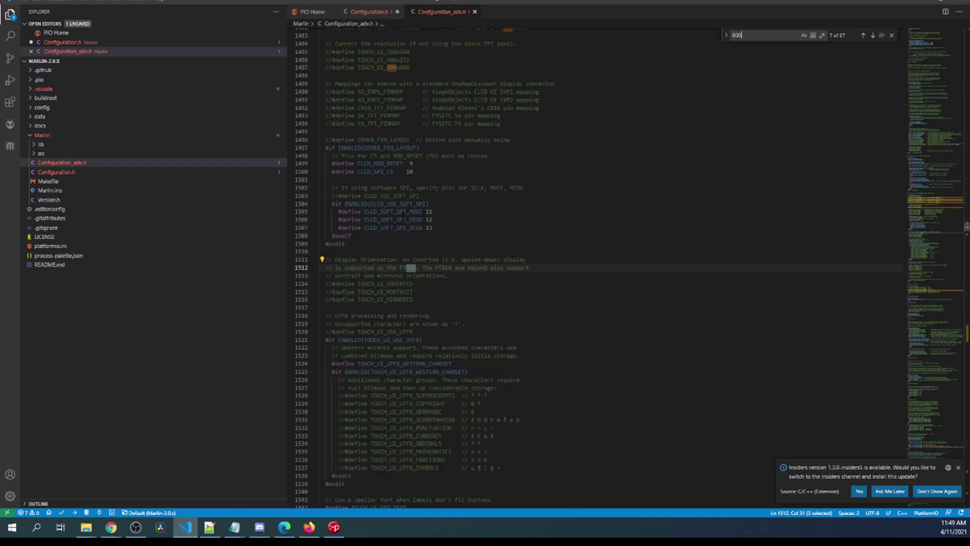
pyautogui.press('Return')
pyautogui.press('Return')
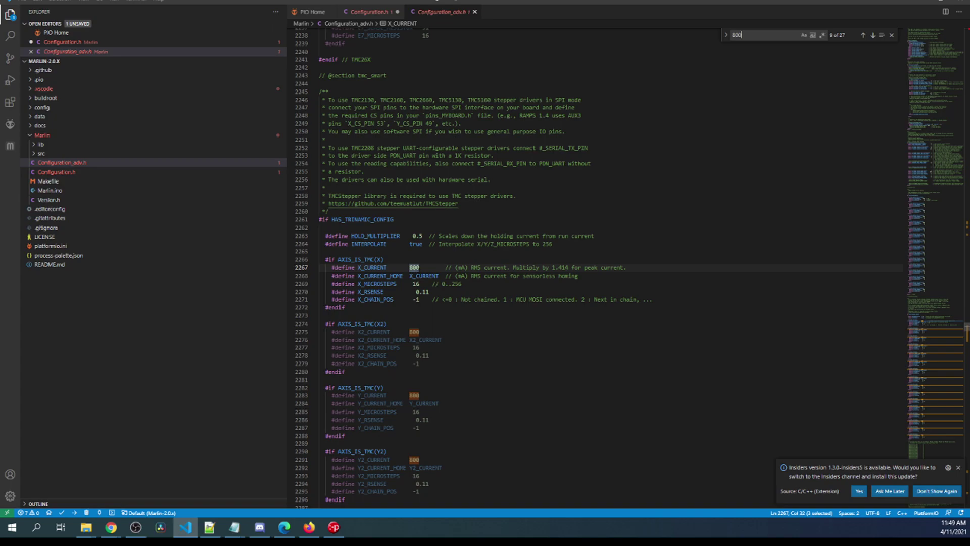
pyautogui.scroll(-3, 424, 195)
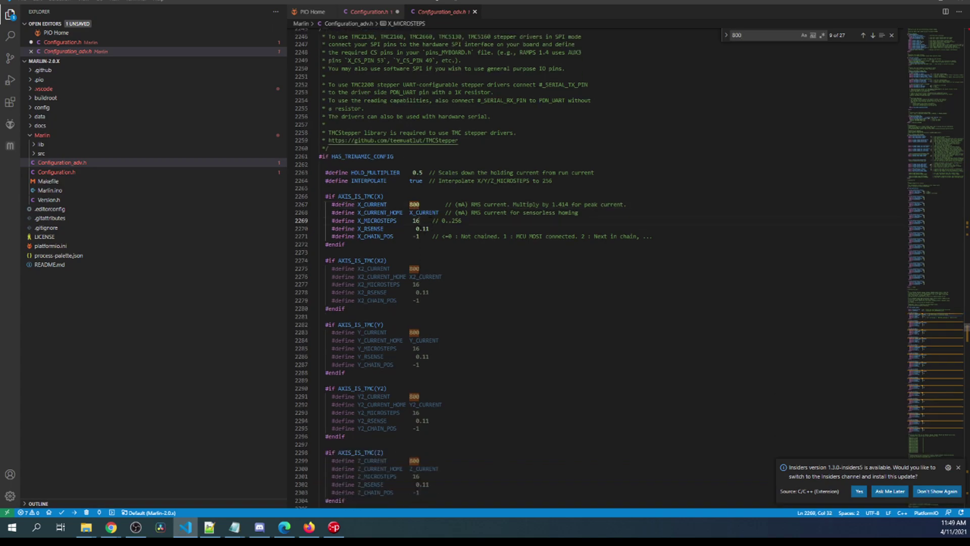
pyautogui.doubleClick(415, 221)
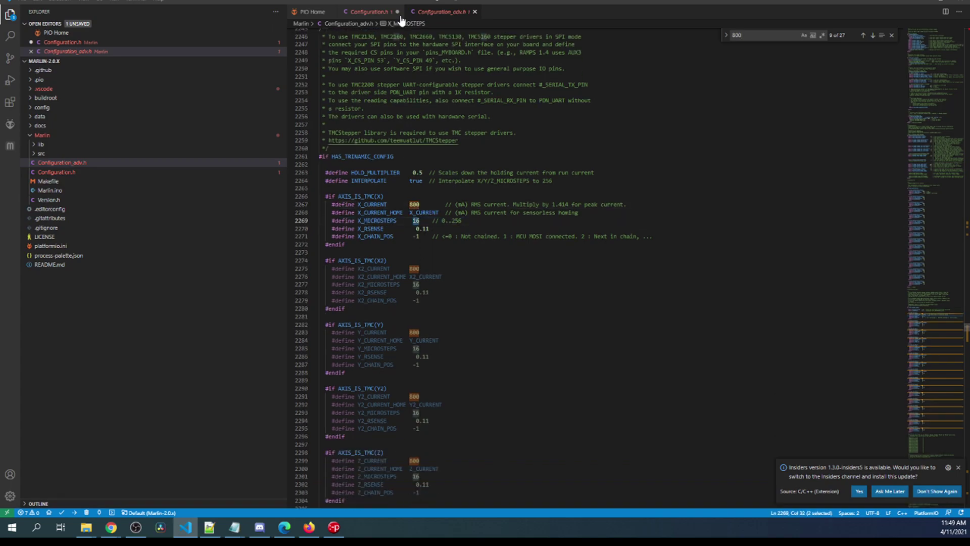
# Step: Set the first X steps-per-unit to 160 and X_MICROSTEPS to 32
pyautogui.click(367, 12)
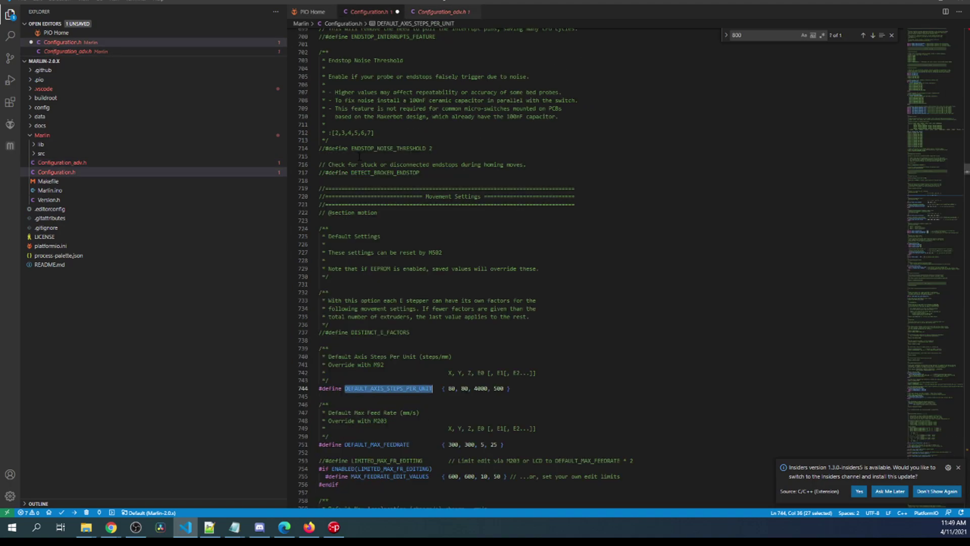
pyautogui.doubleClick(451, 388)
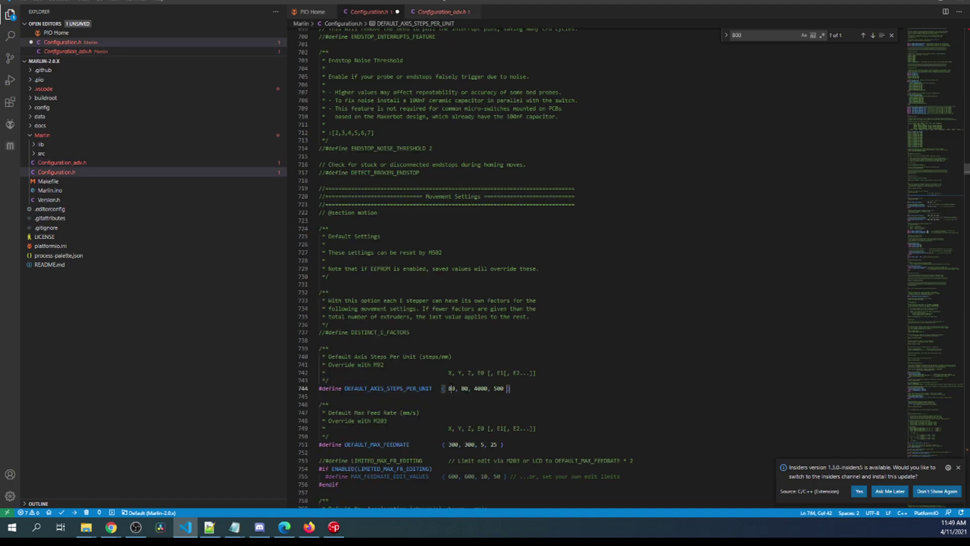
pyautogui.write('160')
pyautogui.click(420, 12)
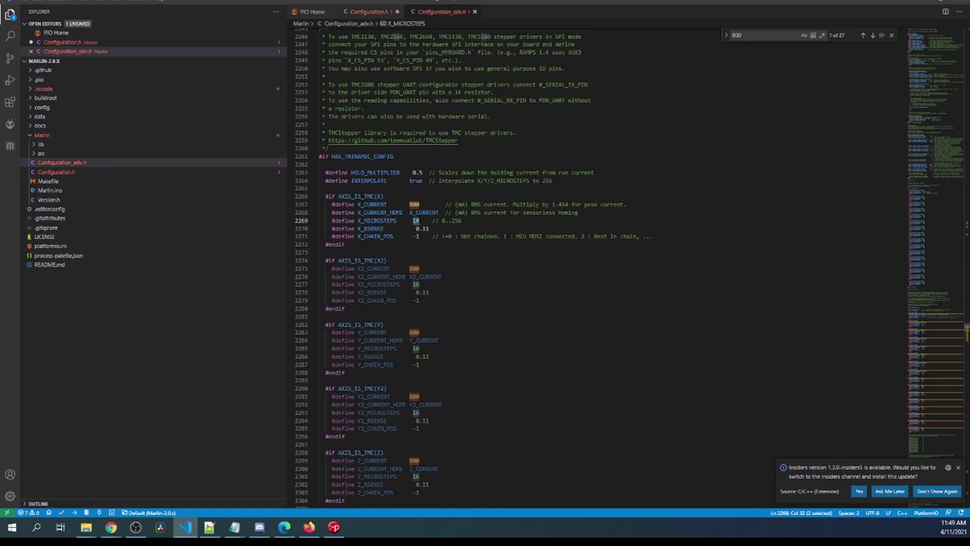
pyautogui.press('Right')
pyautogui.hotkey('shift', 'Left')
pyautogui.hotkey('shift', 'Left')
pyautogui.write('32')
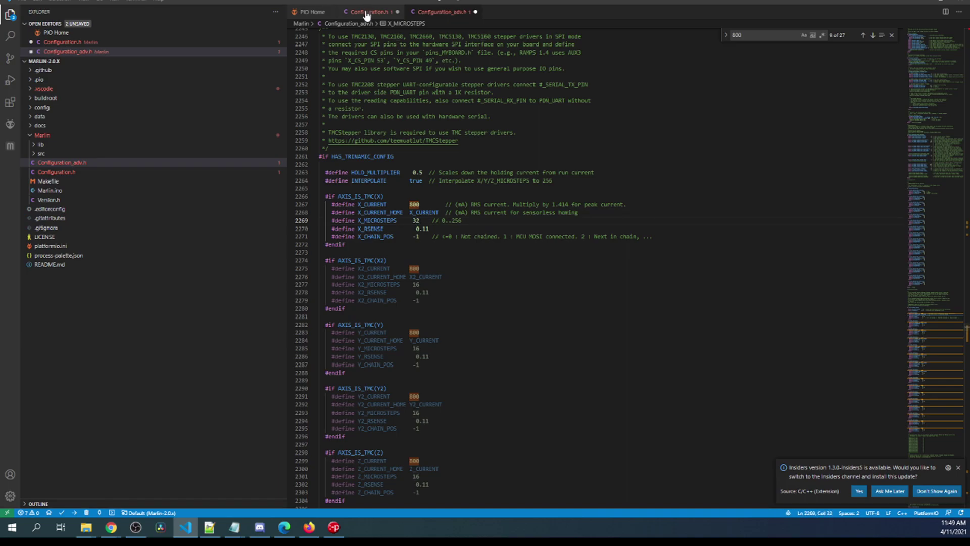
# Step: Raise the X steps-per-unit to 320 and X_MICROSTEPS to 64
pyautogui.click(368, 11)
pyautogui.doubleClick(458, 387)
pyautogui.write('320')
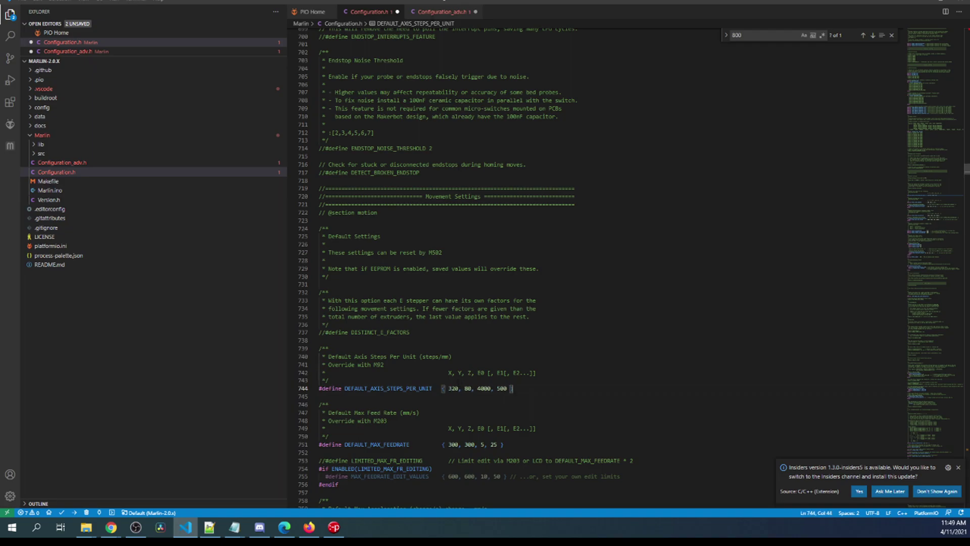
pyautogui.click(426, 11)
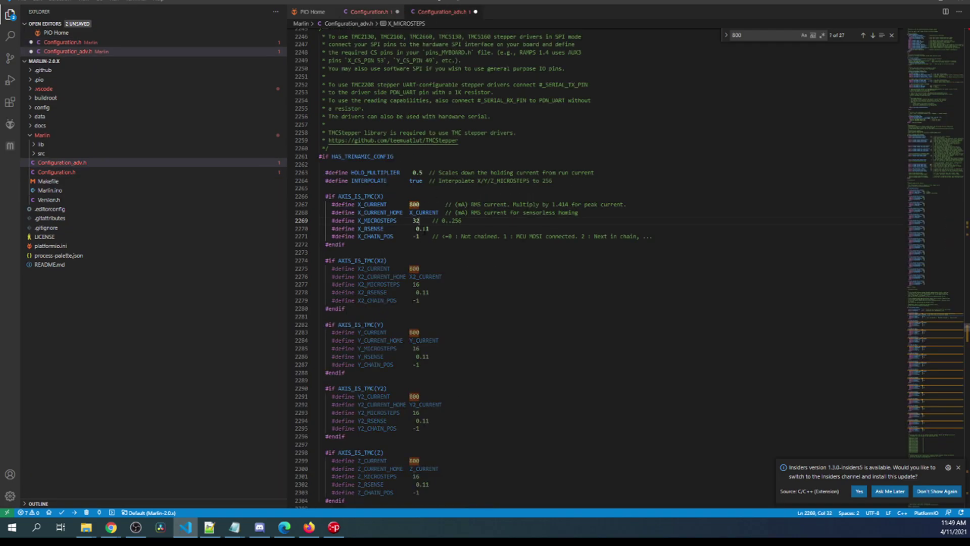
pyautogui.doubleClick(417, 220)
pyautogui.write('64')
# Step: Search for 'TMC_deb' and uncomment MONITOR_DRIVER_STATUS in Configuration_adv.h
pyautogui.hotkey('ctrl', 'f')
pyautogui.write('TMC')
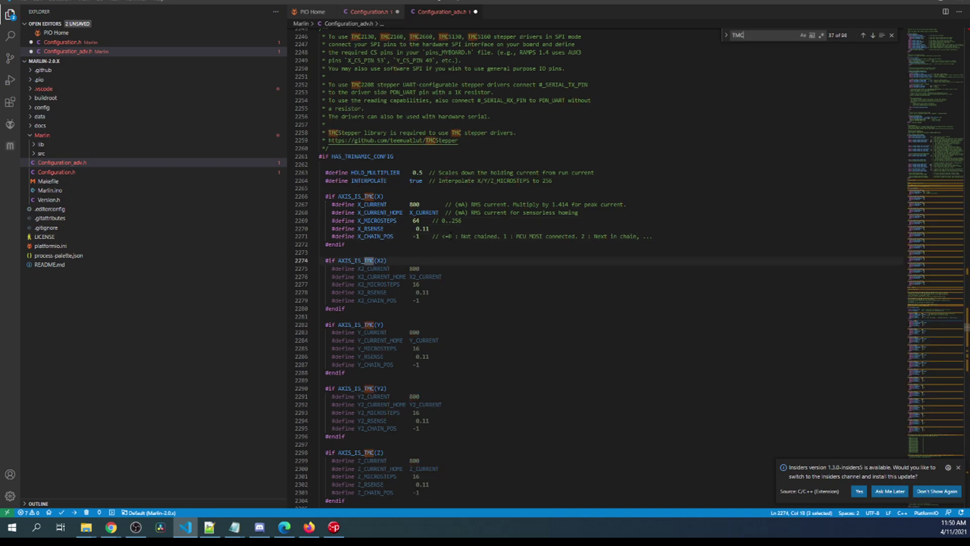
pyautogui.write('_deug')
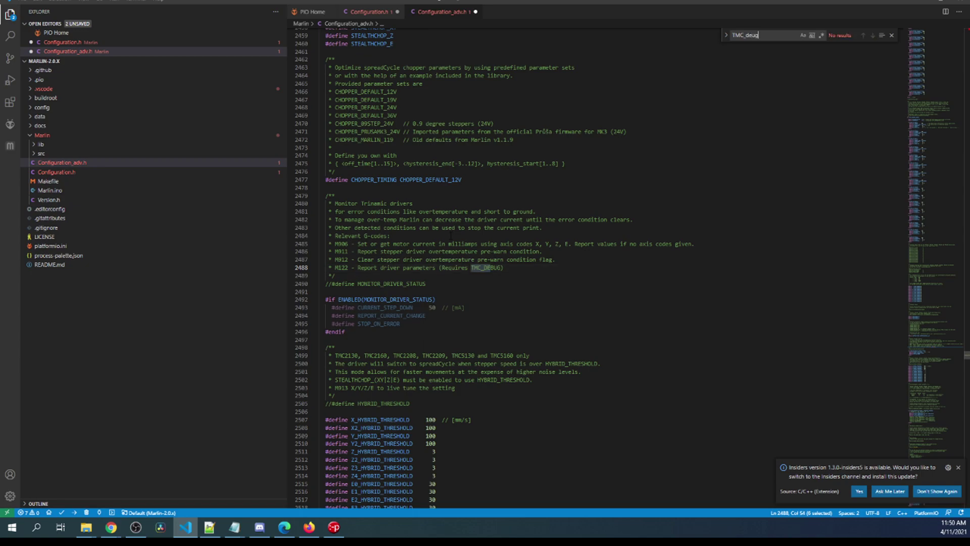
pyautogui.press('BackSpace')
pyautogui.write('ub')
pyautogui.press('BackSpace')
pyautogui.press('BackSpace')
pyautogui.write('b')
pyautogui.click(372, 283)
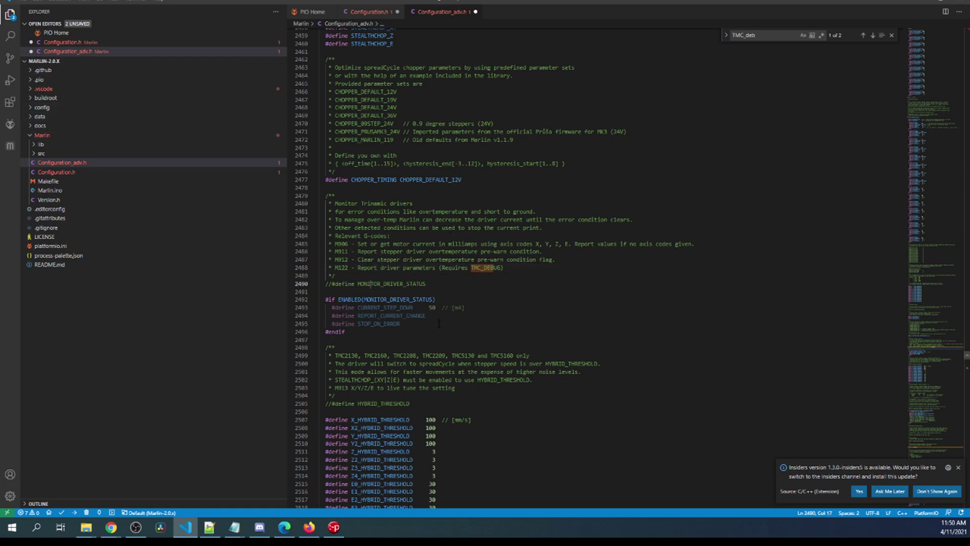
pyautogui.hotkey('ctrl', '/')
pyautogui.doubleClick(341, 267)
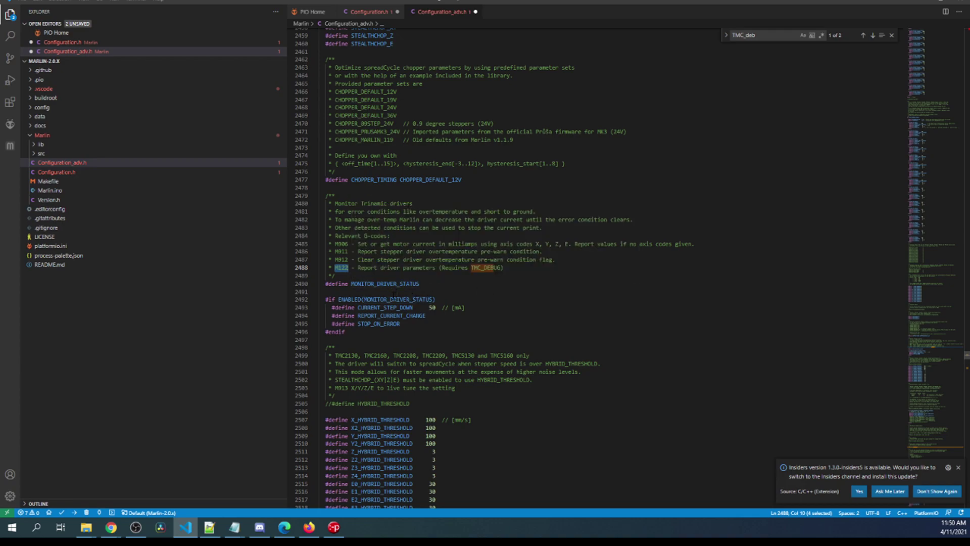
# Step: Jump to the TMC_DEBUG definition and uncomment it to enable it
pyautogui.click(872, 35)
pyautogui.click(872, 35)
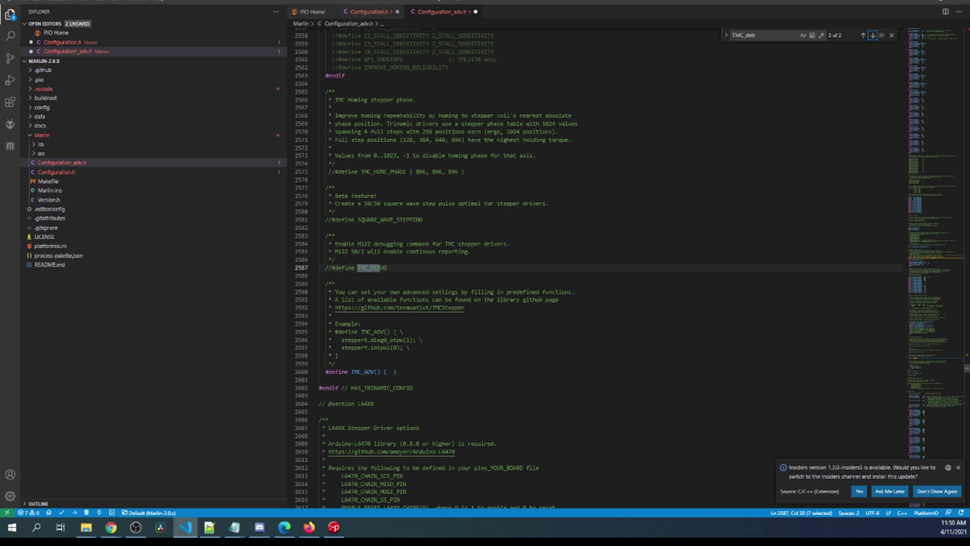
pyautogui.click(345, 267)
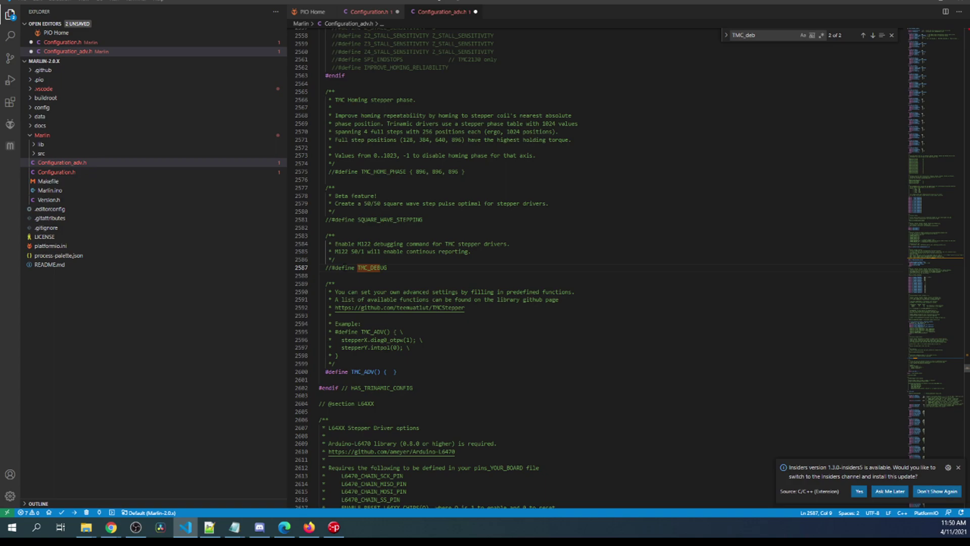
pyautogui.hotkey('ctrl', '/')
pyautogui.click(864, 36)
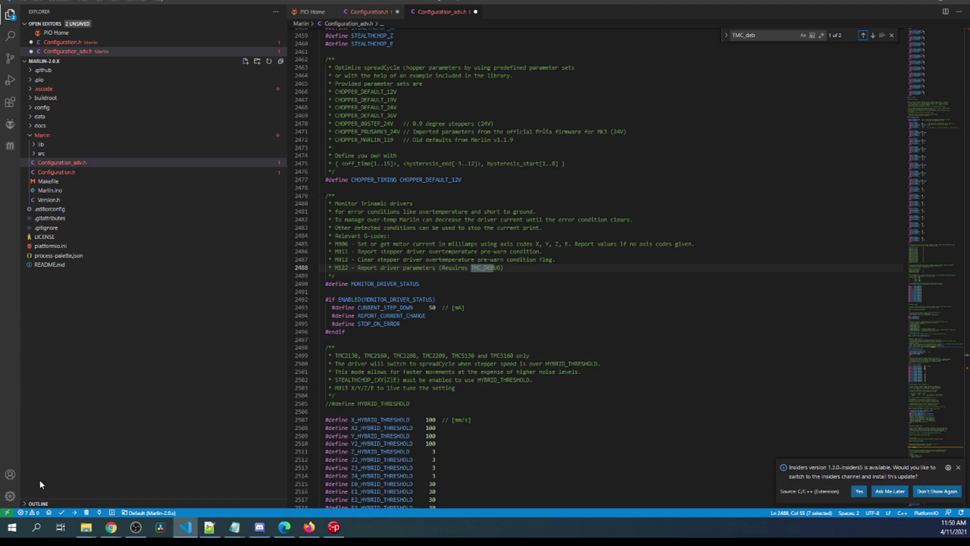
# Step: Open platformio.ini, search 'skr_pro' and copy the BIGTREE_SKR_PRO environment name
pyautogui.click(53, 246)
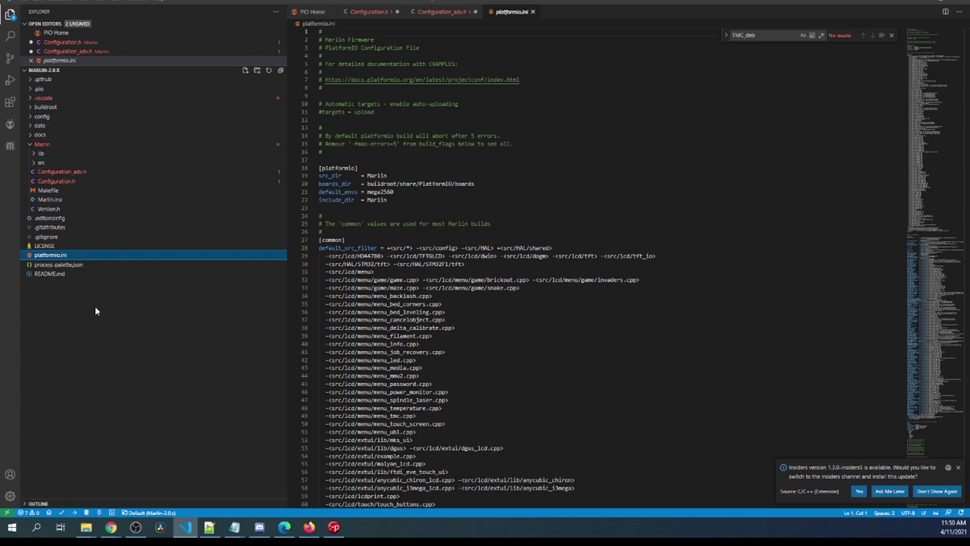
pyautogui.doubleClick(380, 192)
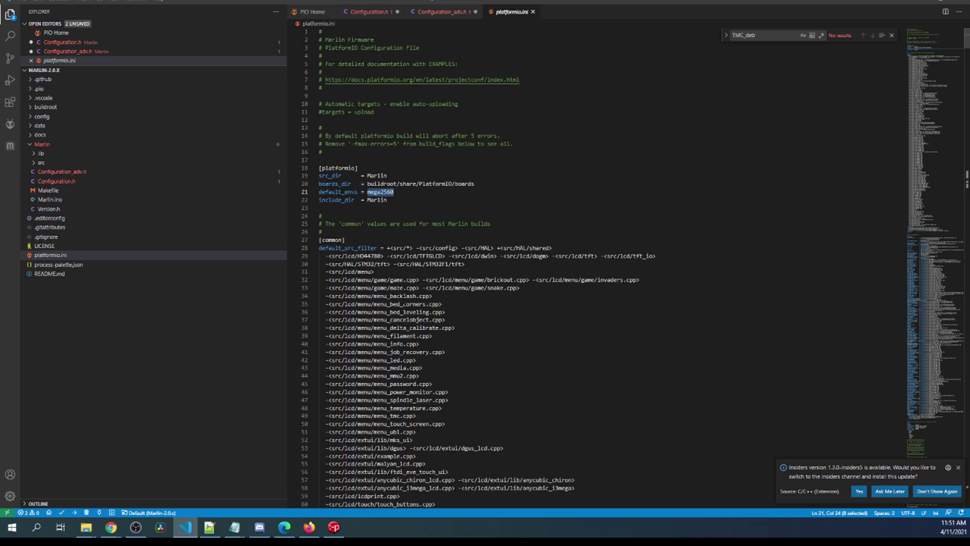
pyautogui.hotkey('ctrl', 'f')
pyautogui.write('skr')
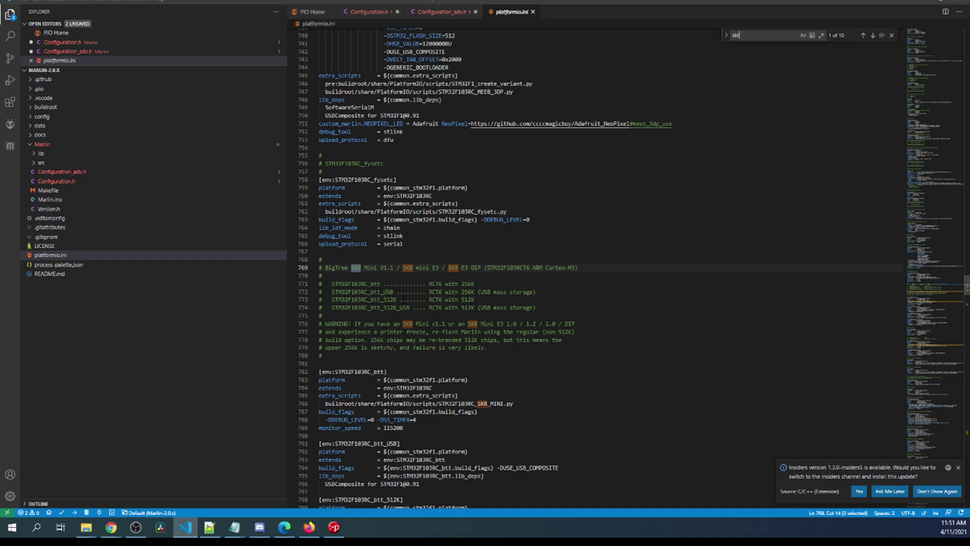
pyautogui.write('_pr')
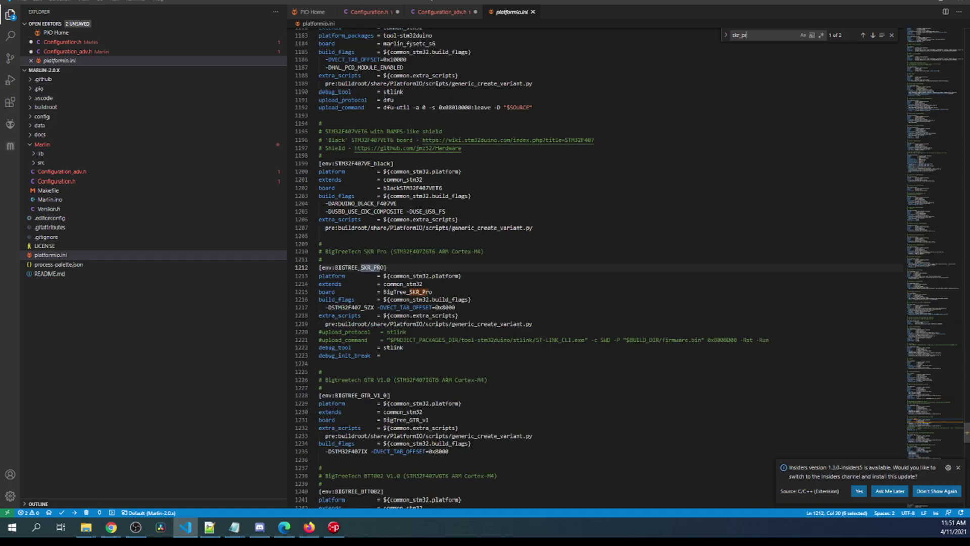
pyautogui.write('o')
pyautogui.doubleClick(351, 267)
pyautogui.rightClick(355, 267)
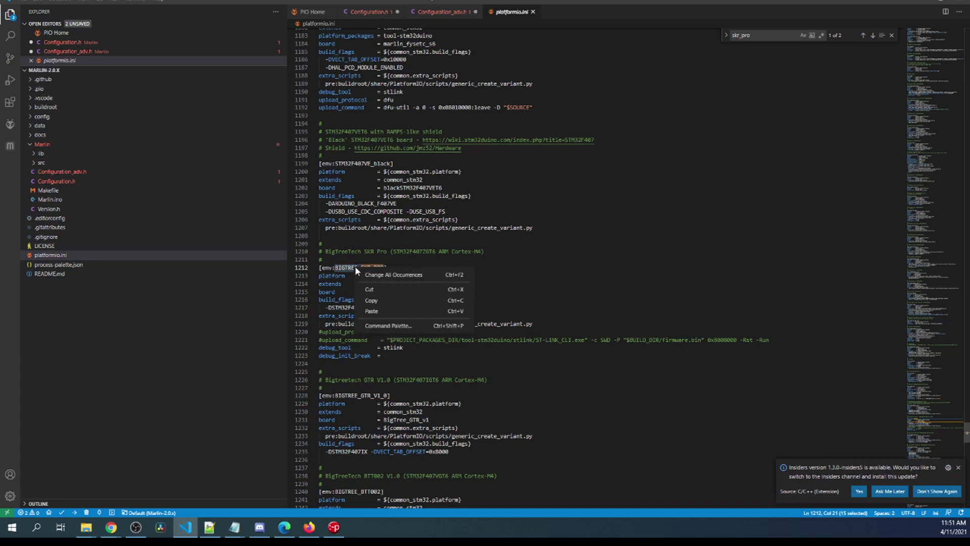
pyautogui.click(375, 300)
# Step: Paste BIGTREE_SKR_PRO over mega2560 as default_envs on line 21
pyautogui.scroll(20, 361, 221)
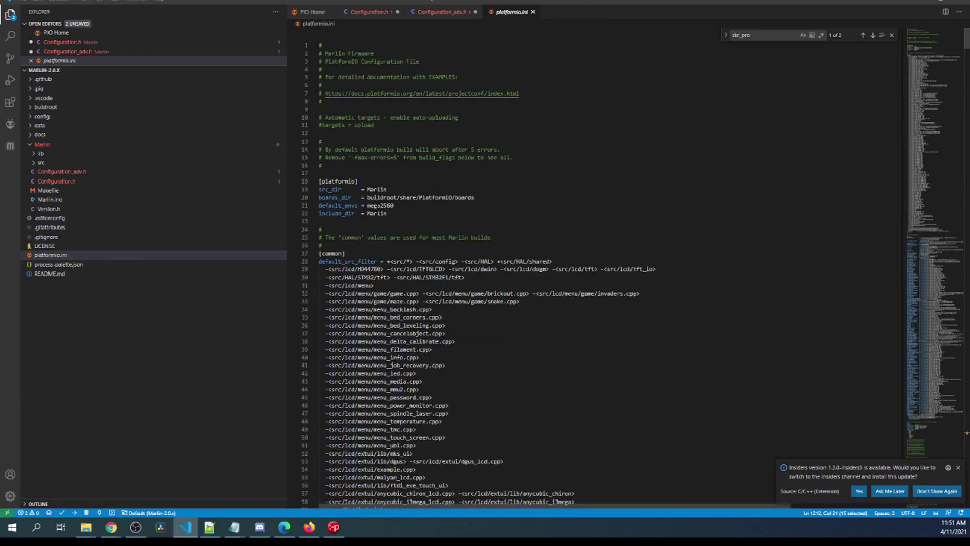
pyautogui.doubleClick(379, 205)
pyautogui.rightClick(380, 207)
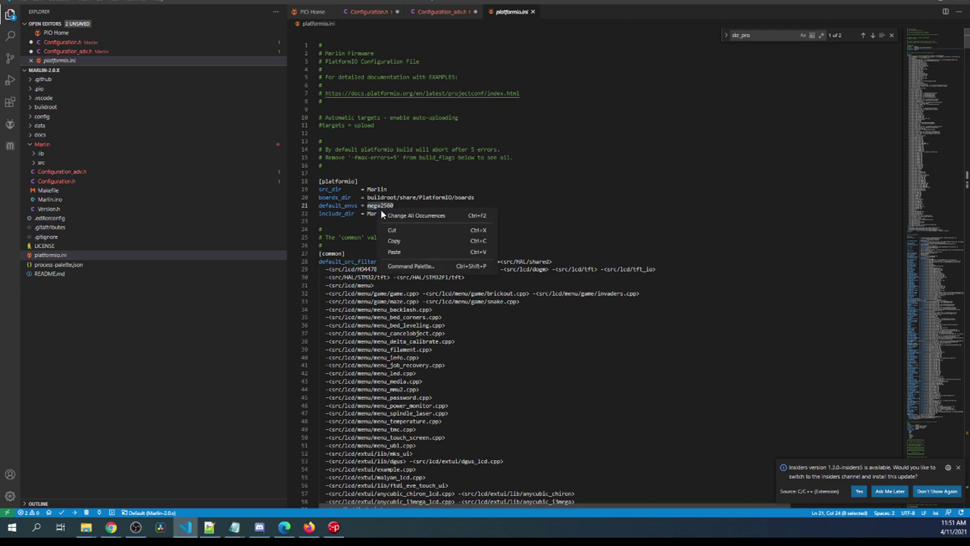
pyautogui.click(393, 251)
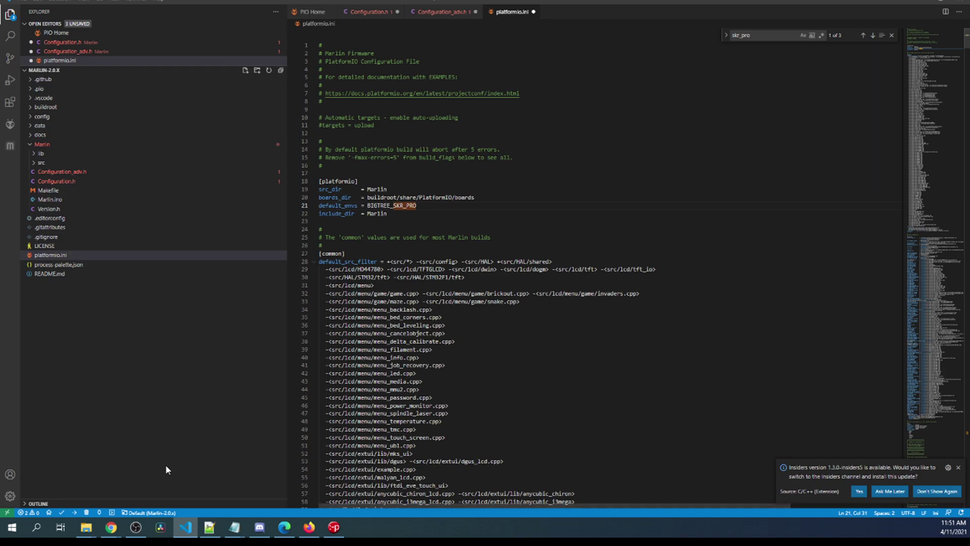
# Step: Inspect the old mega2560 build output under .pio and clean it out
pyautogui.click(40, 89)
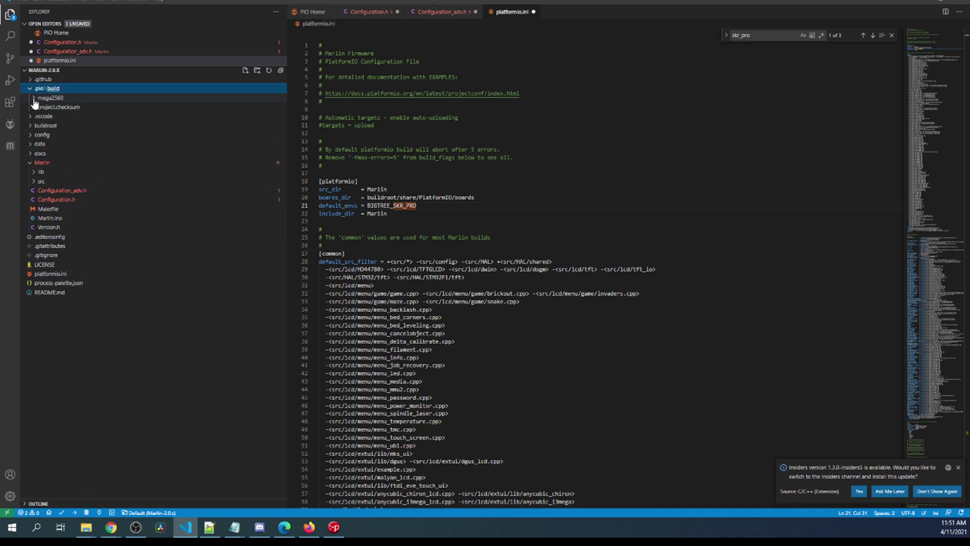
pyautogui.click(50, 99)
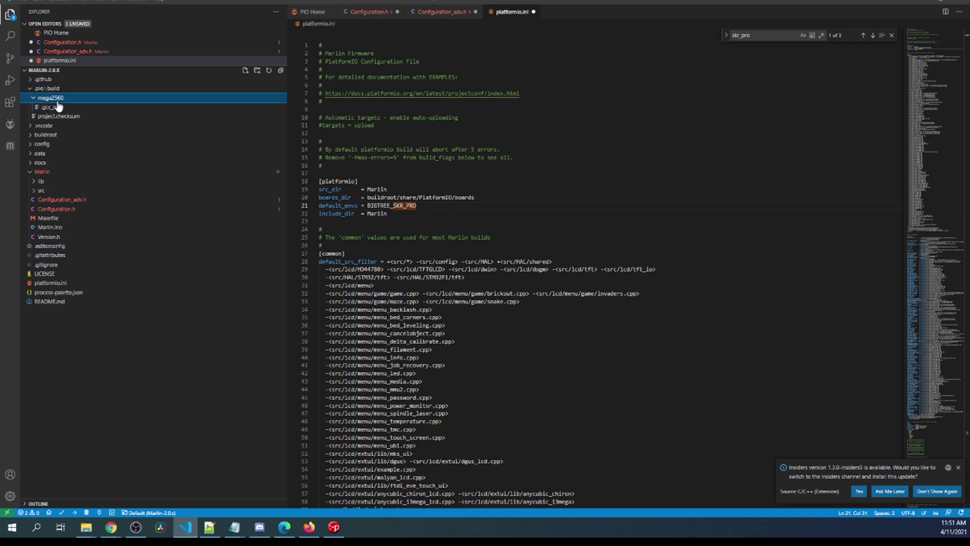
pyautogui.click(87, 513)
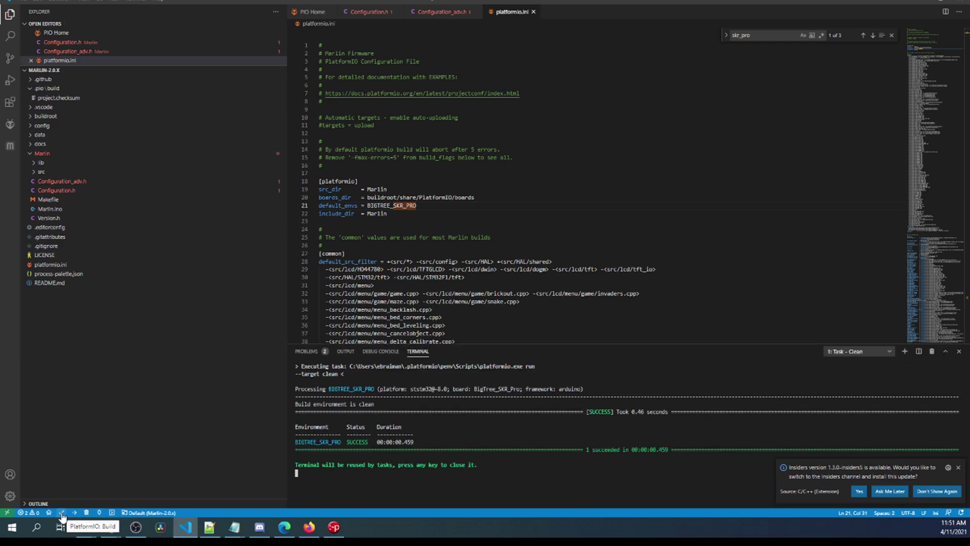
# Step: Start the BIGTREE_SKR_PRO firmware build and re-expand the .pio folder
pyautogui.click(61, 513)
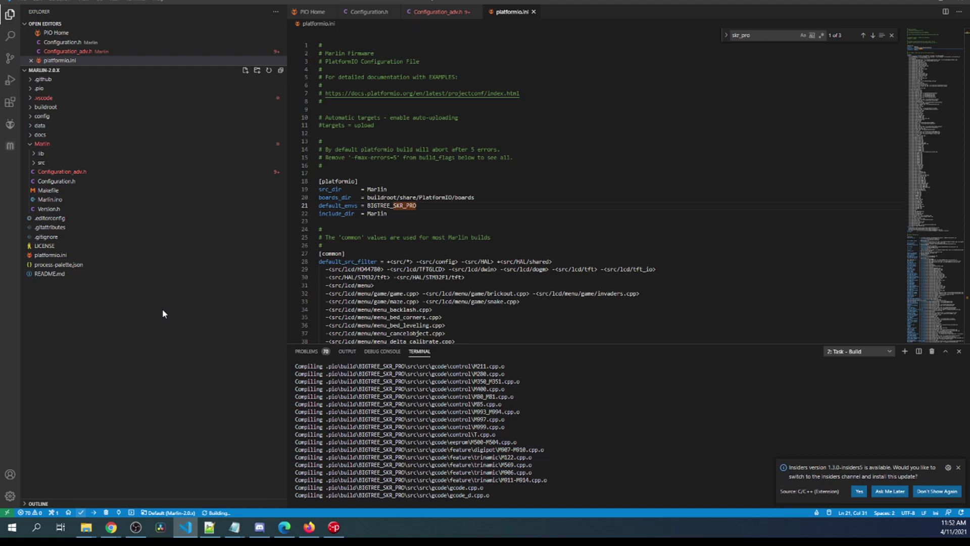
pyautogui.click(34, 88)
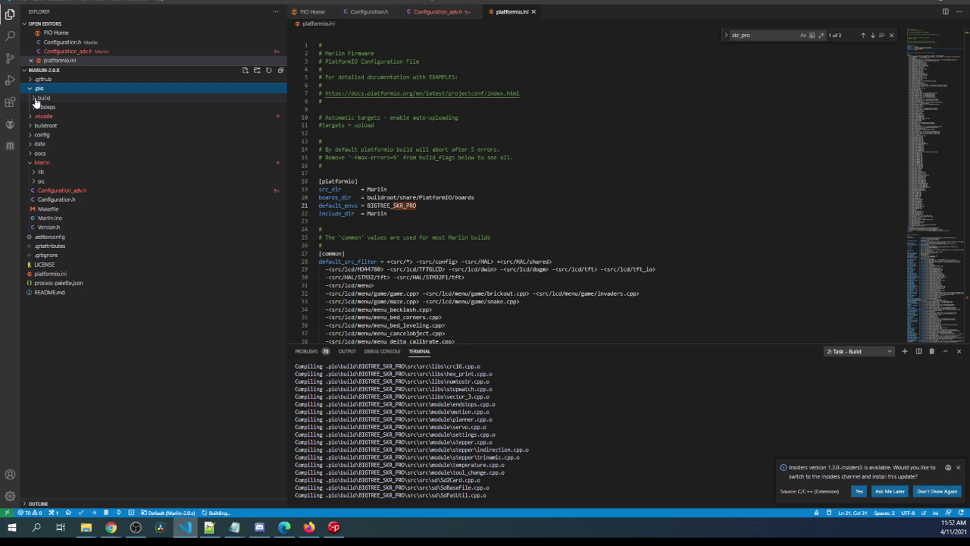
# Step: Expand .pio > build > BIGTREE_SKR_PRO and bring up the actions for firmware.bin
pyautogui.click(36, 98)
pyautogui.click(55, 107)
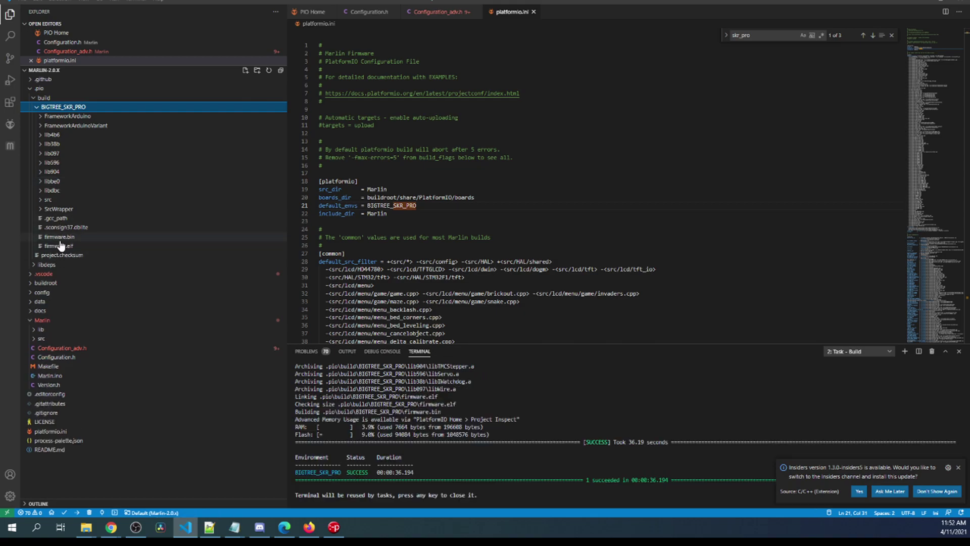
pyautogui.click(59, 238)
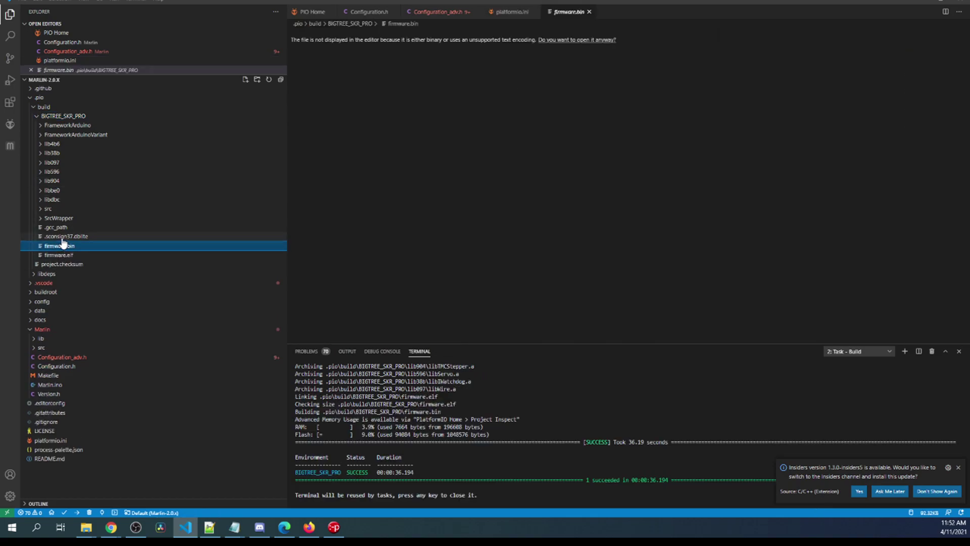
pyautogui.rightClick(56, 246)
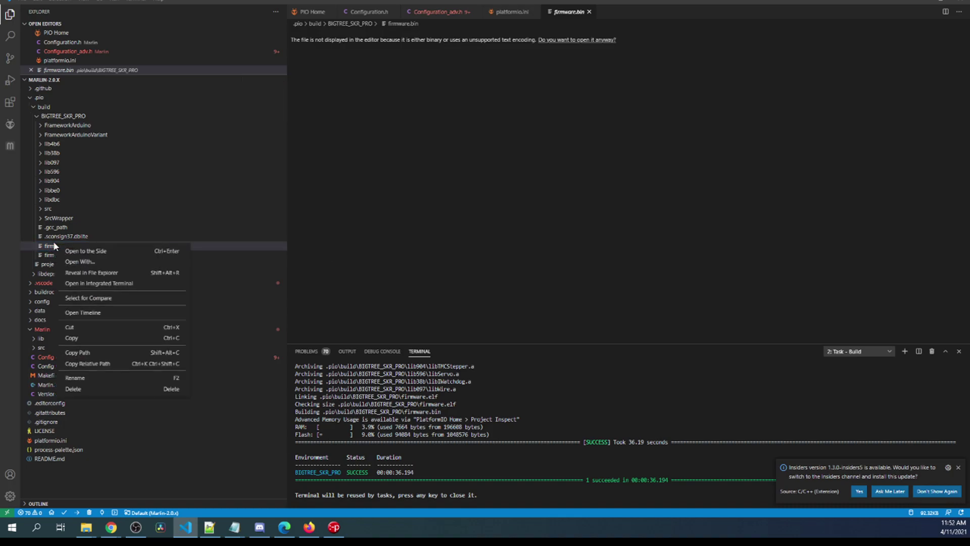
# Step: Reveal firmware.bin in File Explorer, send it to USB Drive (D:), and check the drive
pyautogui.click(114, 273)
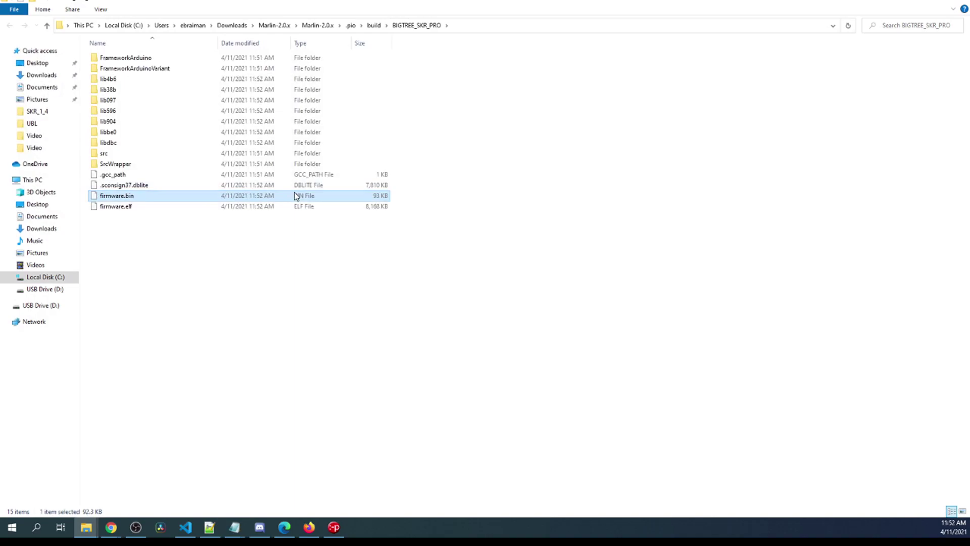
pyautogui.rightClick(114, 194)
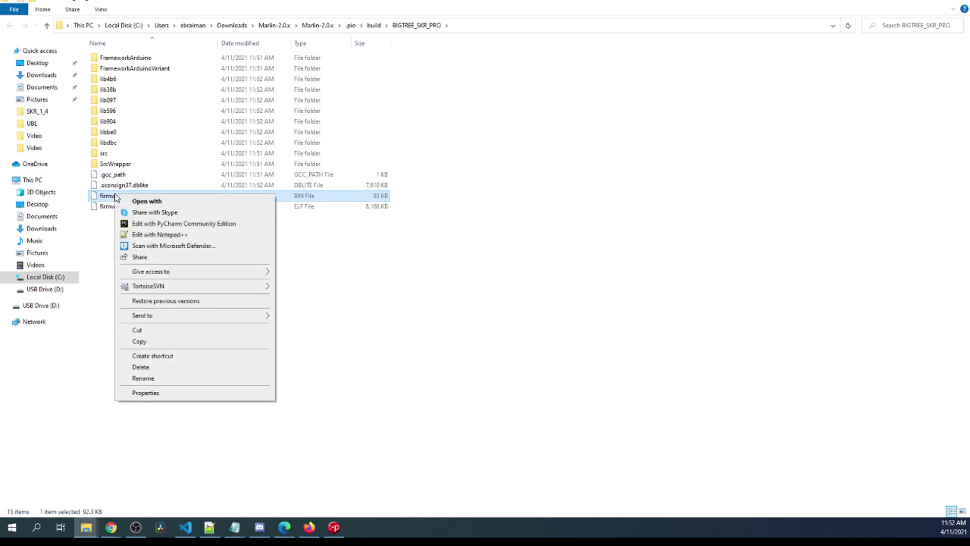
pyautogui.moveTo(200, 319)
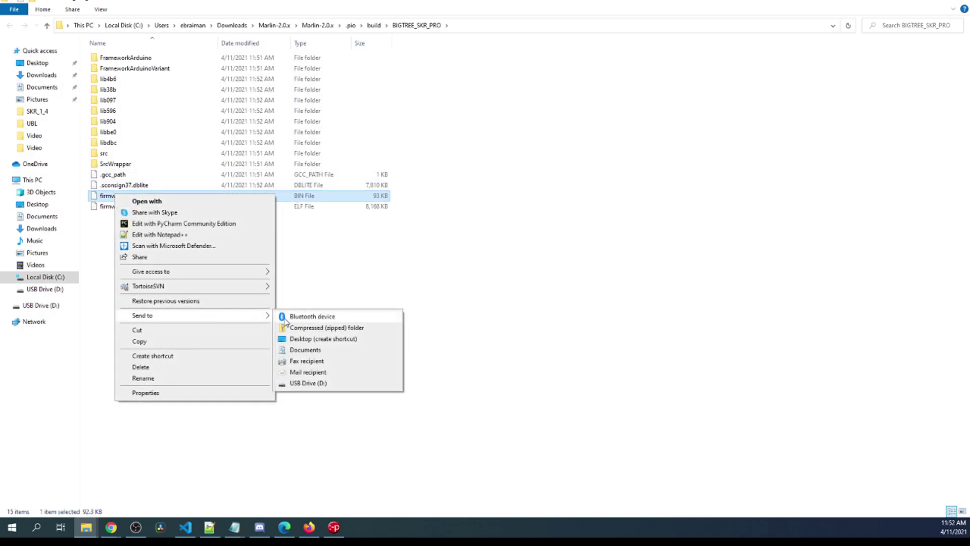
pyautogui.click(314, 384)
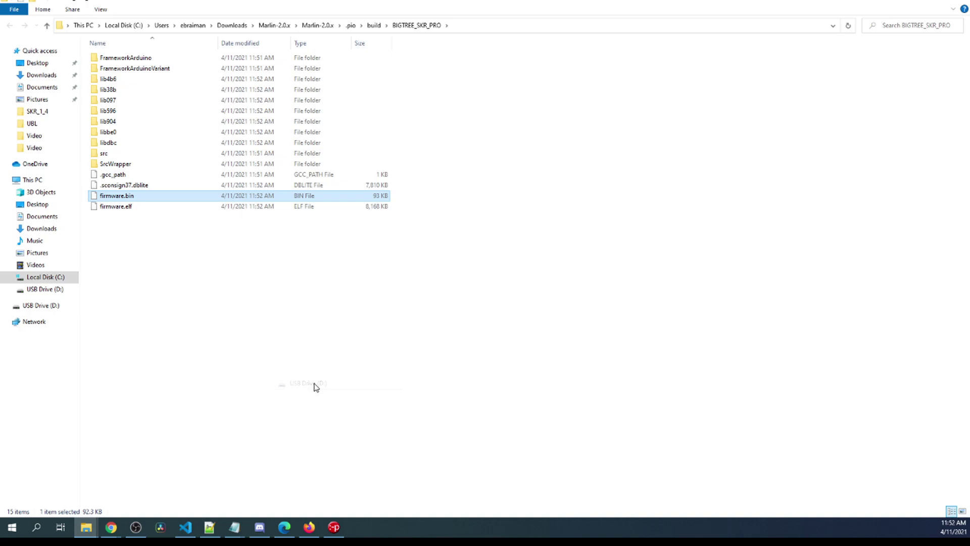
pyautogui.click(44, 292)
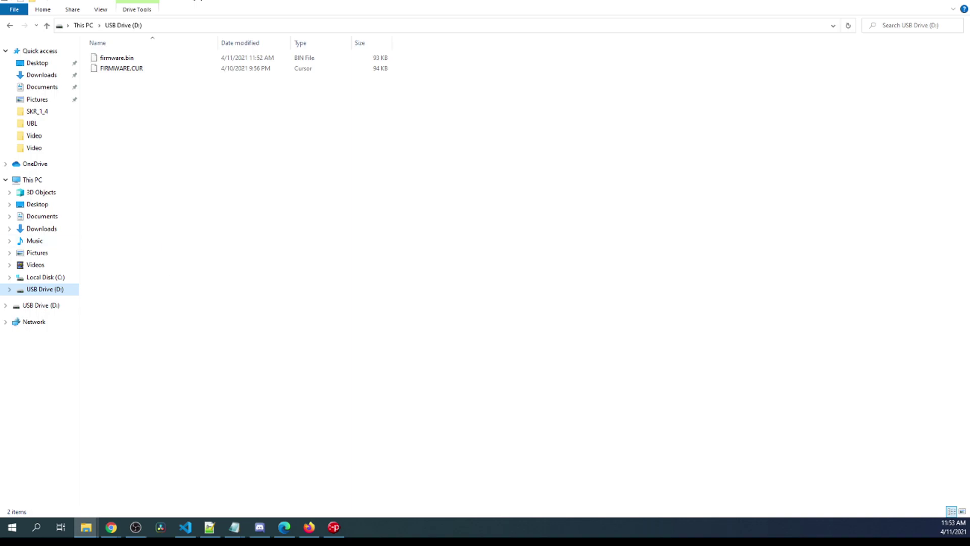
# Step: Switch to Pronterface and select the COM1 port value
pyautogui.hotkey('alt', 'Tab')
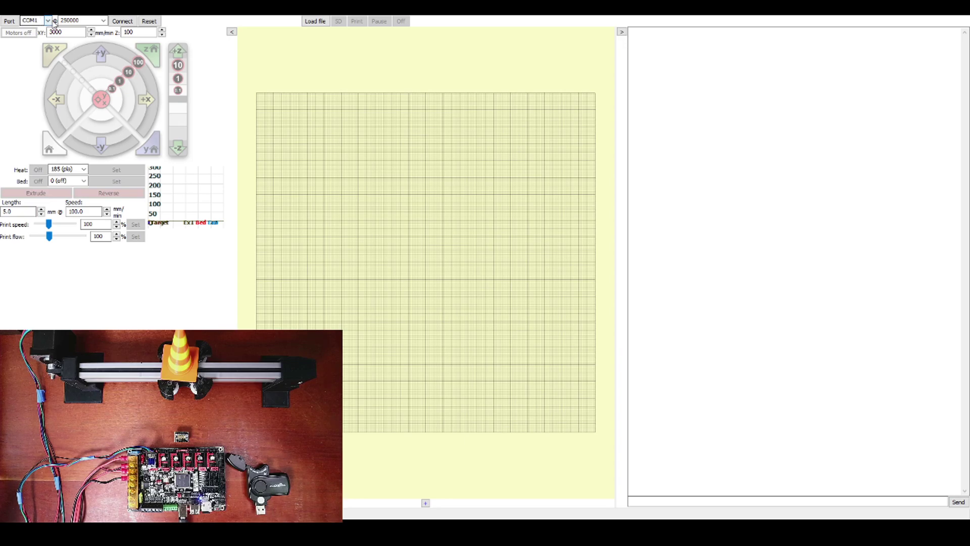
pyautogui.click(48, 21)
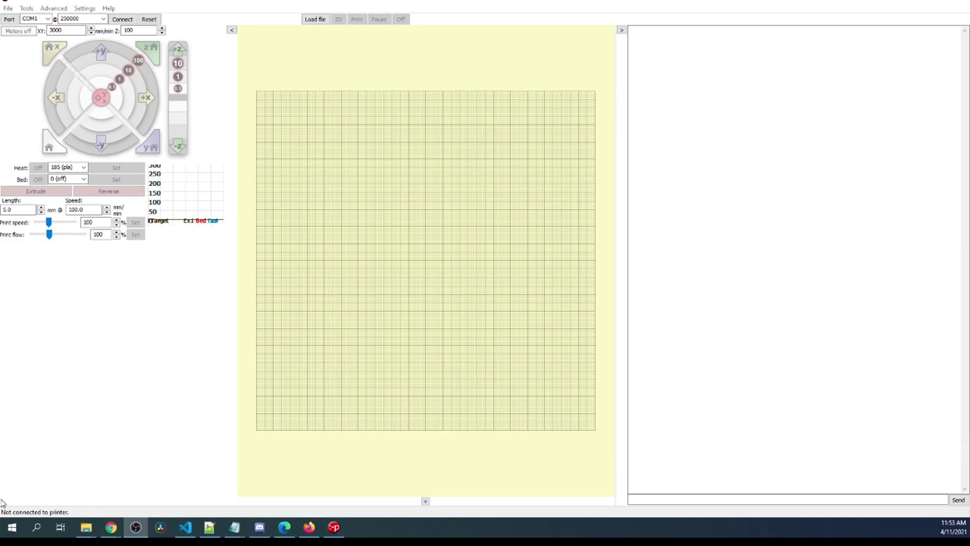
pyautogui.click(10, 528)
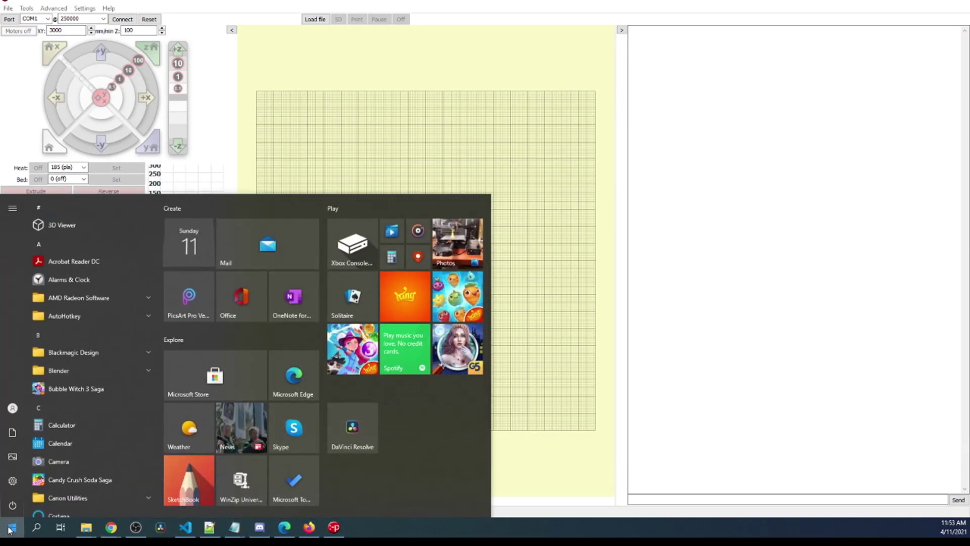
pyautogui.click(10, 528)
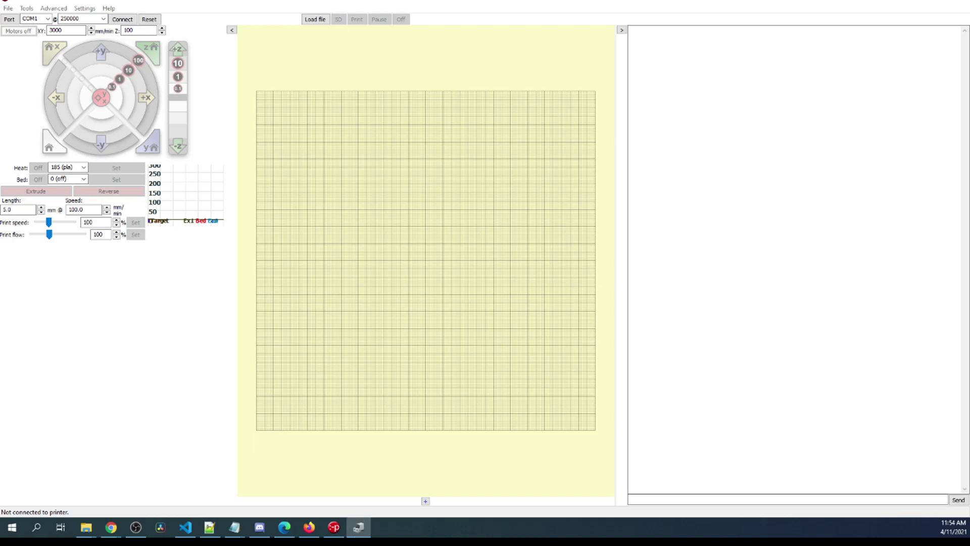
pyautogui.moveTo(610, 160); pyautogui.dragTo(500, 110)
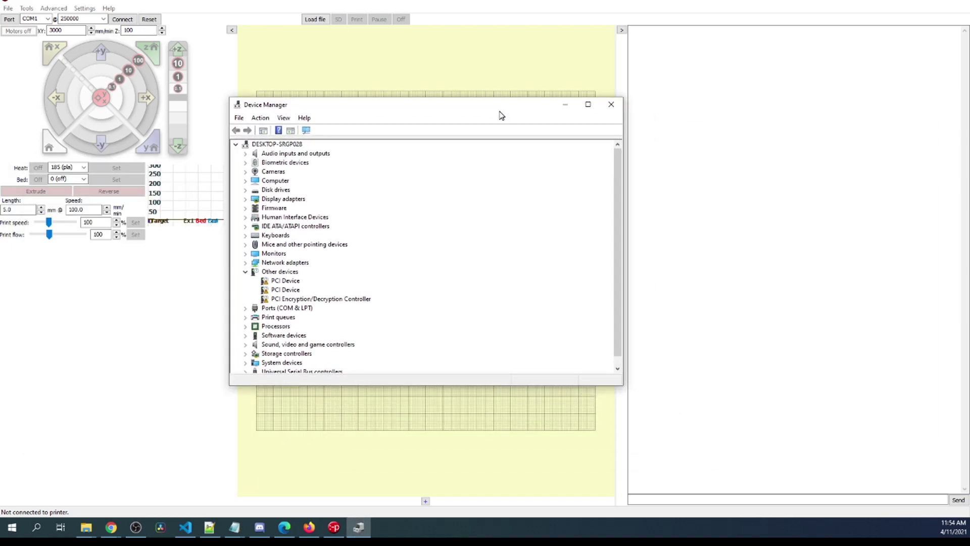
pyautogui.click(246, 308)
pyautogui.click(304, 326)
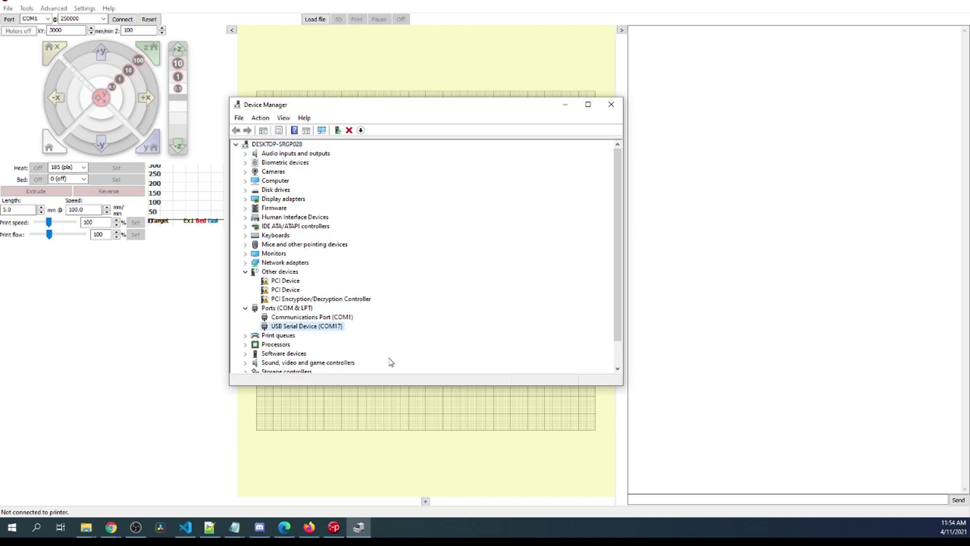
pyautogui.click(611, 104)
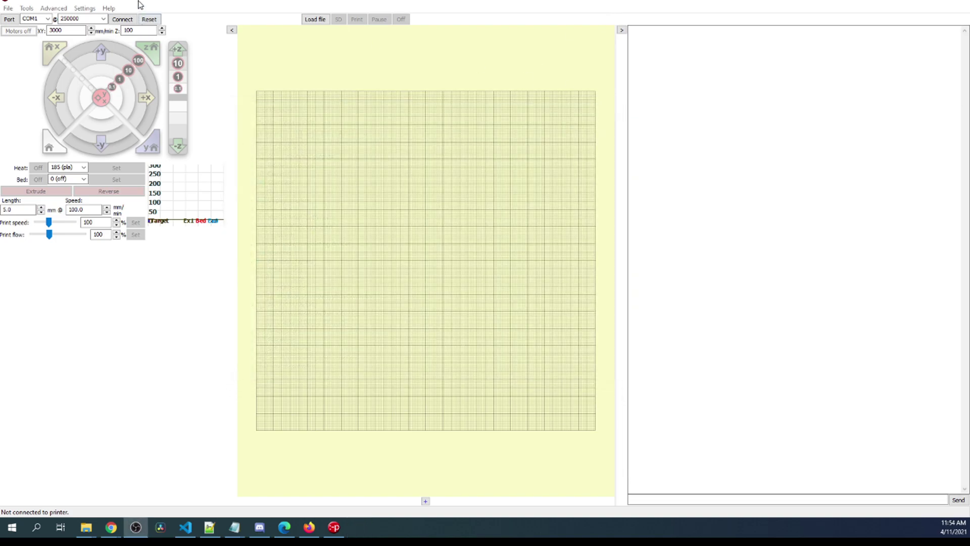
# Step: Connect Pronterface to the printer on port COM17
pyautogui.click(48, 20)
pyautogui.click(40, 35)
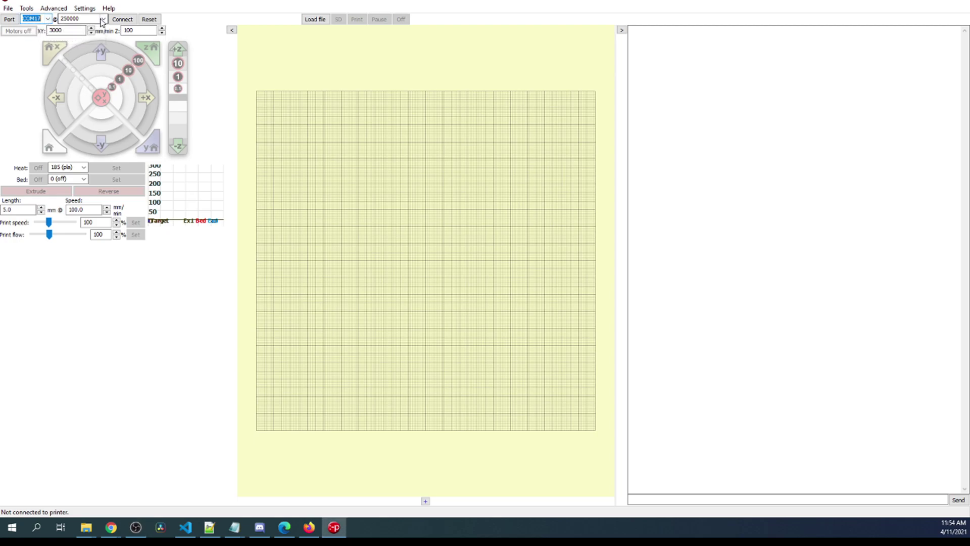
pyautogui.click(123, 19)
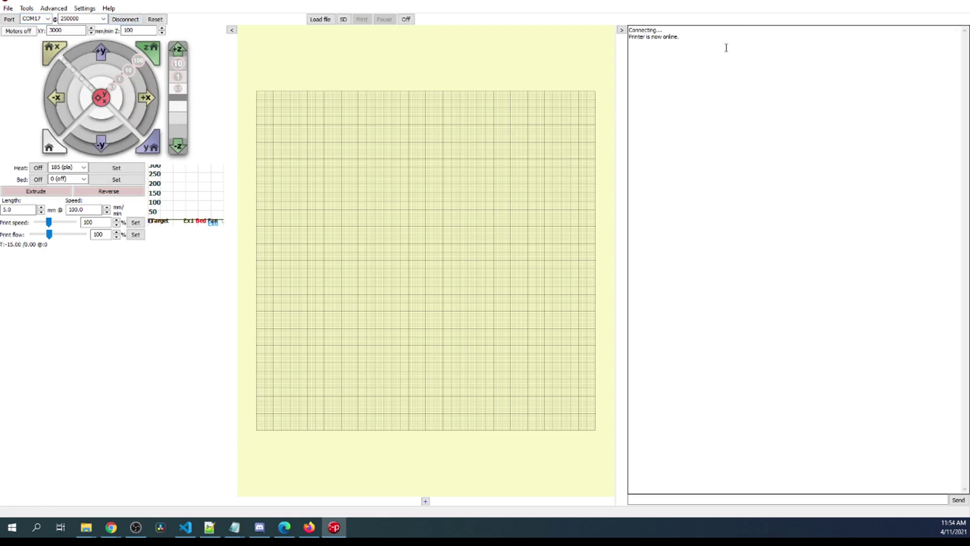
pyautogui.moveTo(678, 30); pyautogui.dragTo(622, 36)
pyautogui.click(651, 42)
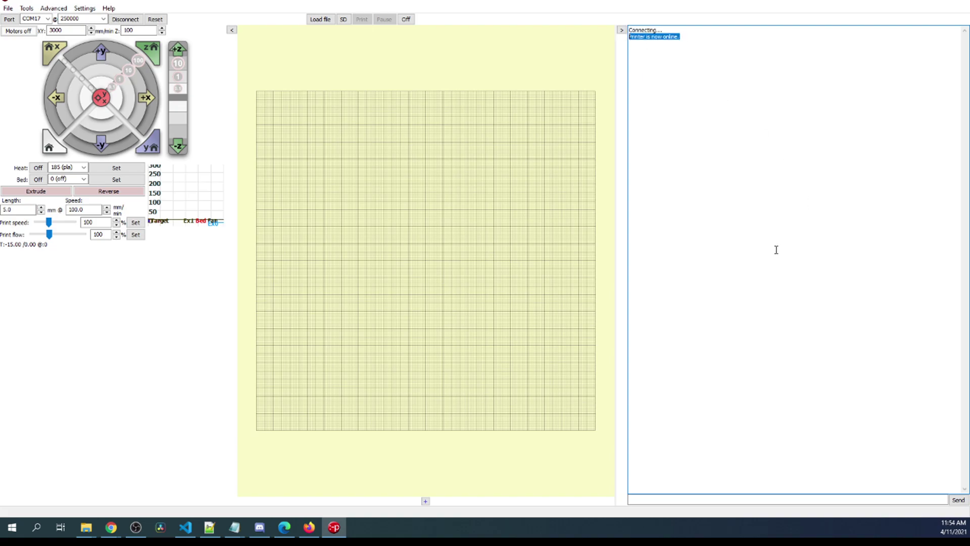
# Step: Send M122 for the driver report, then jog the X carriage +X and back -X
pyautogui.click(715, 501)
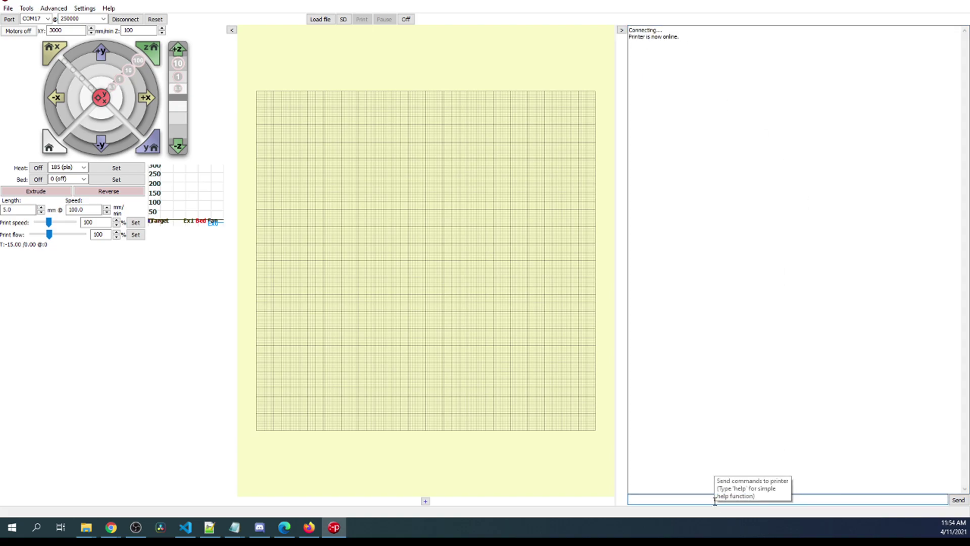
pyautogui.write('M122')
pyautogui.press('Return')
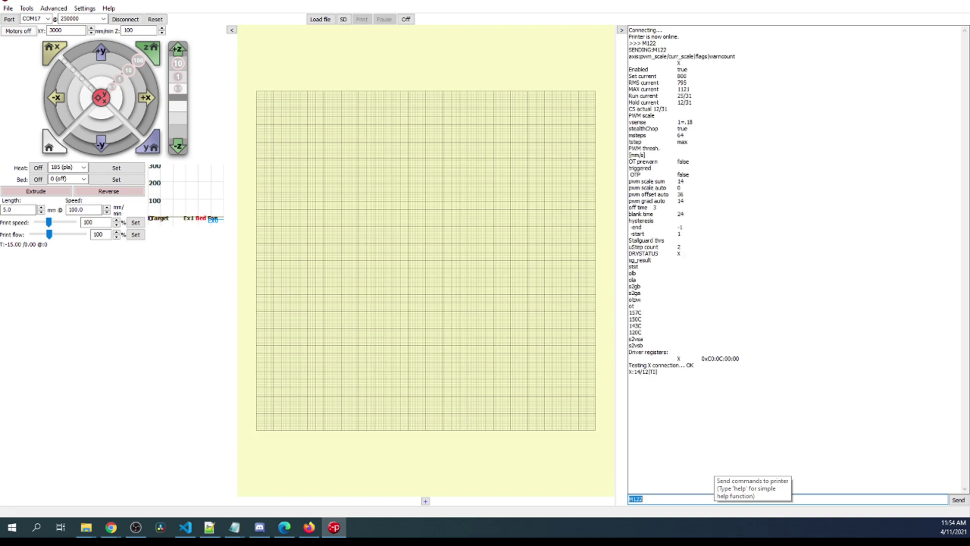
pyautogui.moveTo(710, 365); pyautogui.dragTo(616, 352)
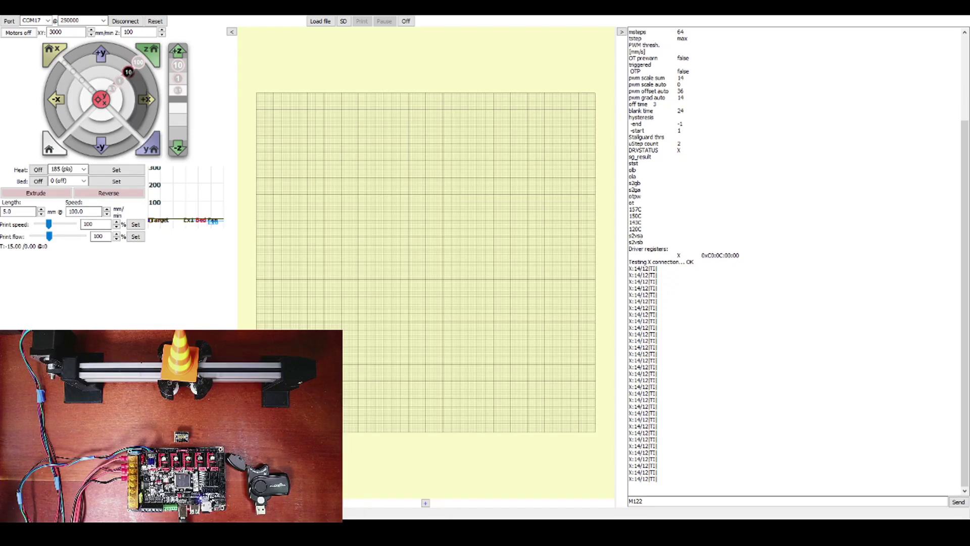
pyautogui.click(144, 112)
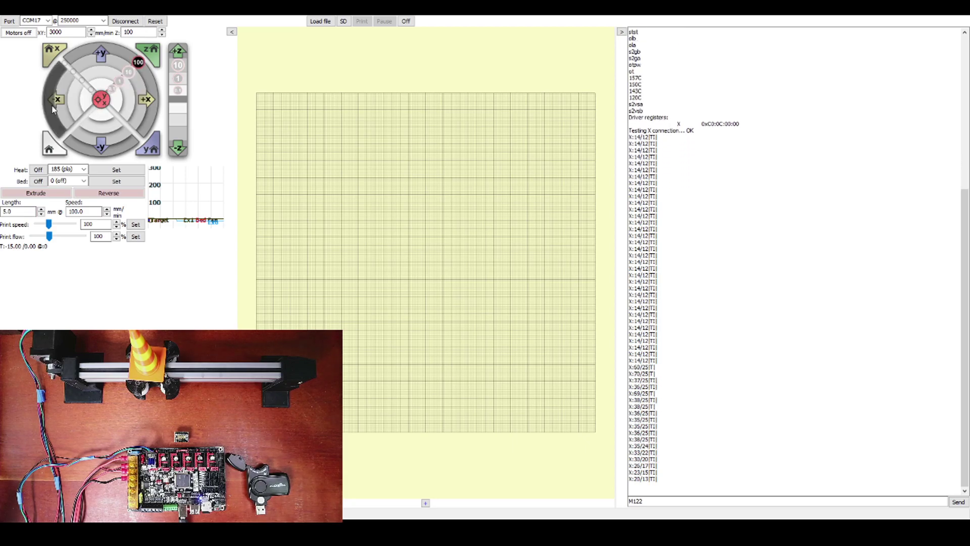
pyautogui.click(76, 112)
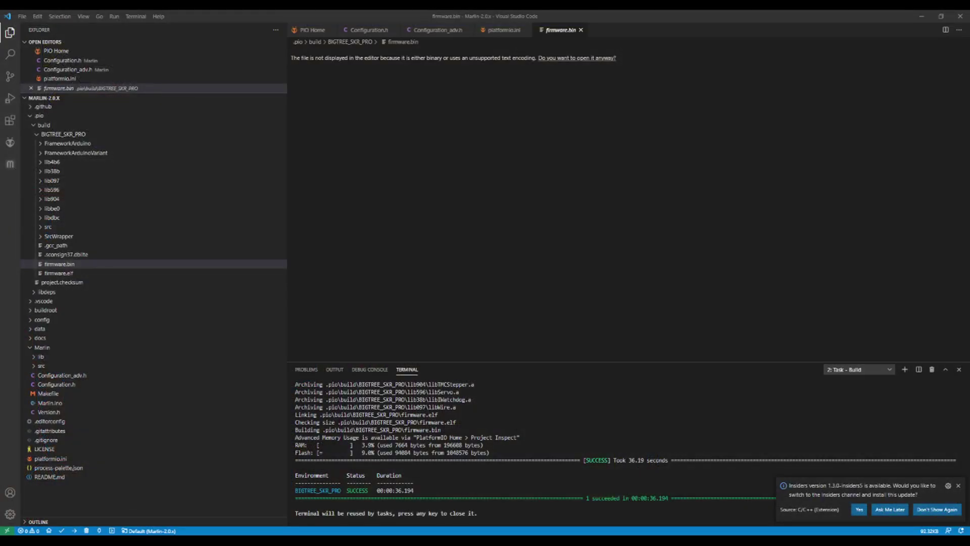
# Step: Search Configuration.h for 'invert' and select the false value of INVERT_X_DIR on line 1089
pyautogui.hotkey('alt', 'Tab')
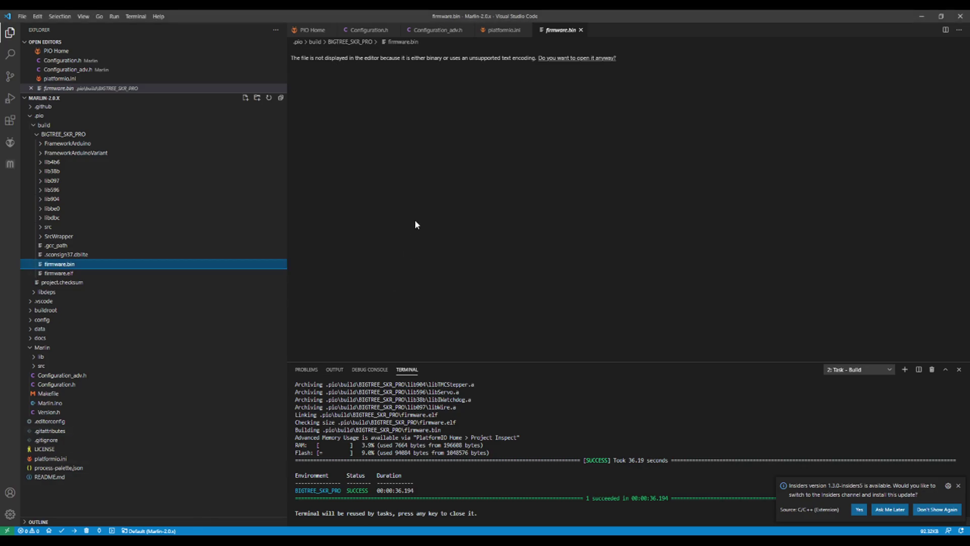
pyautogui.click(366, 29)
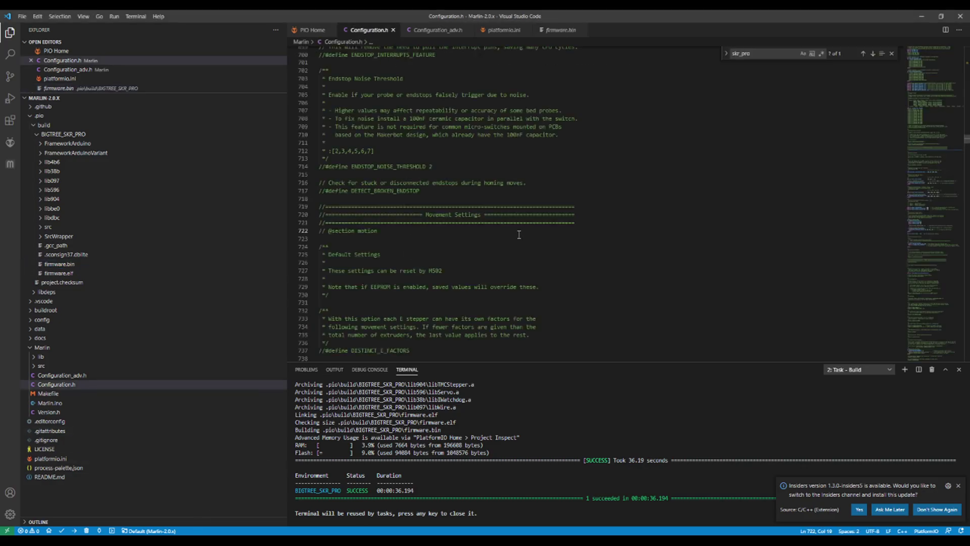
pyautogui.hotkey('ctrl', 'f')
pyautogui.write('invert')
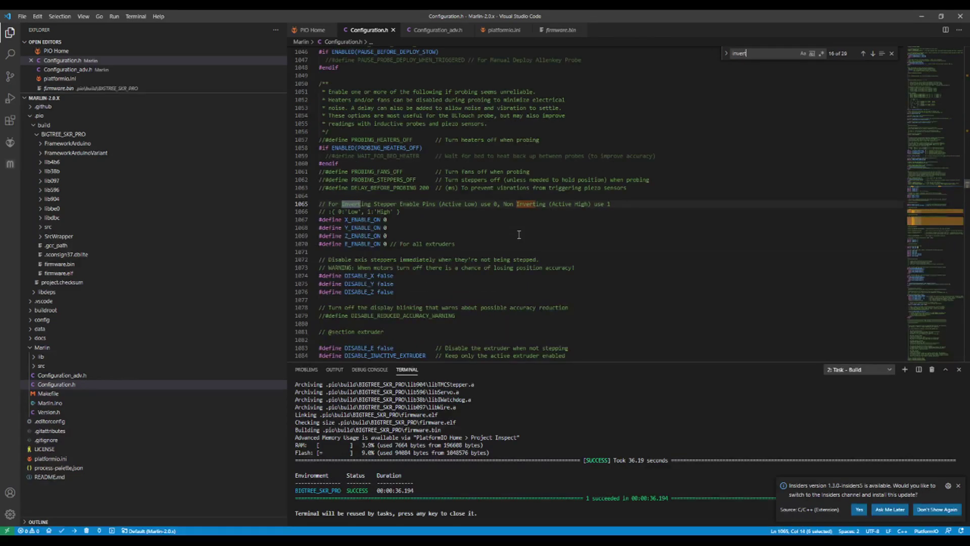
pyautogui.press('Return')
pyautogui.scroll(-4, 518, 235)
pyautogui.click(397, 291)
pyautogui.doubleClick(396, 291)
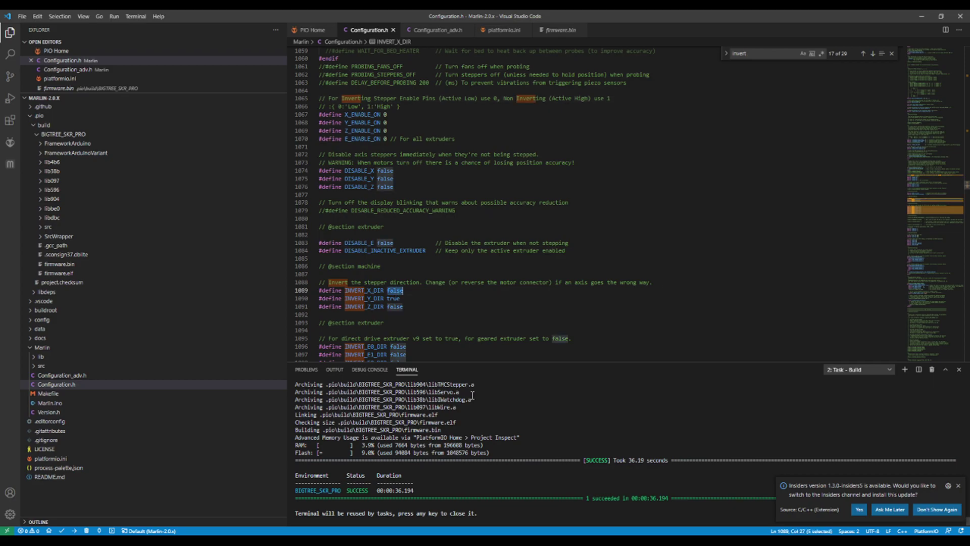